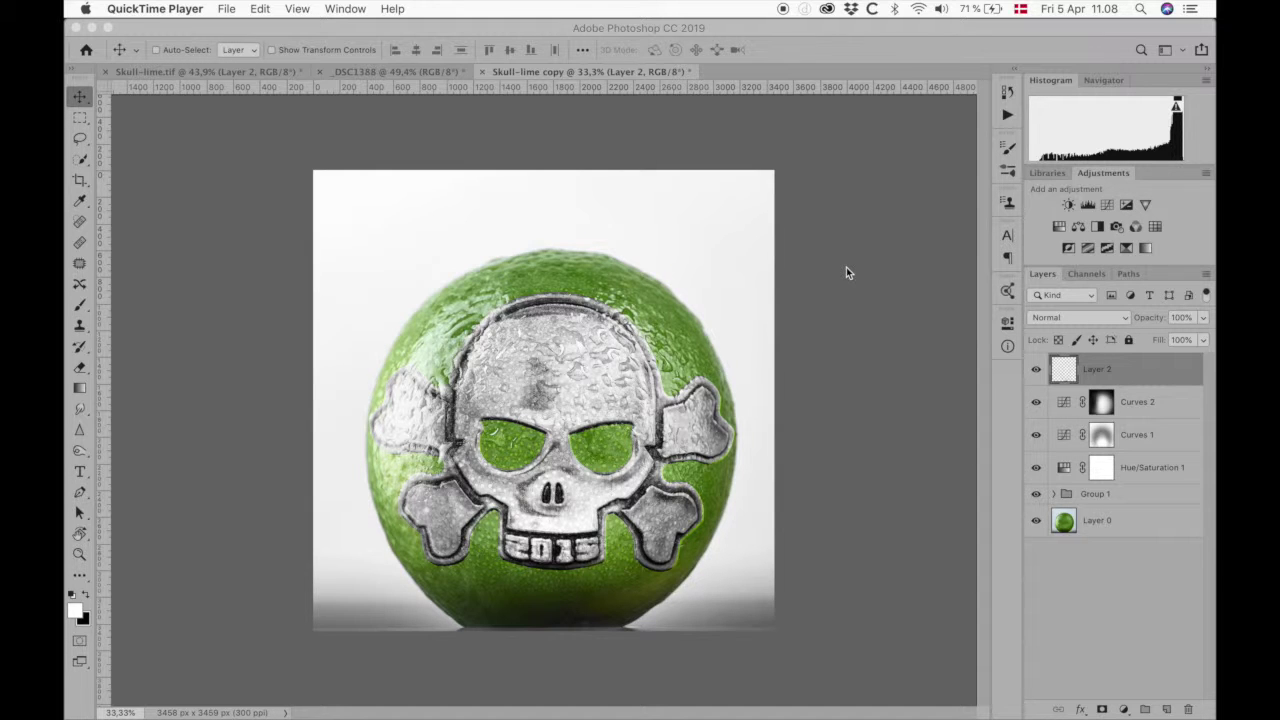
Switch to the open _DSC1388 document so the whole lime photo can be worked on
click(412, 68)
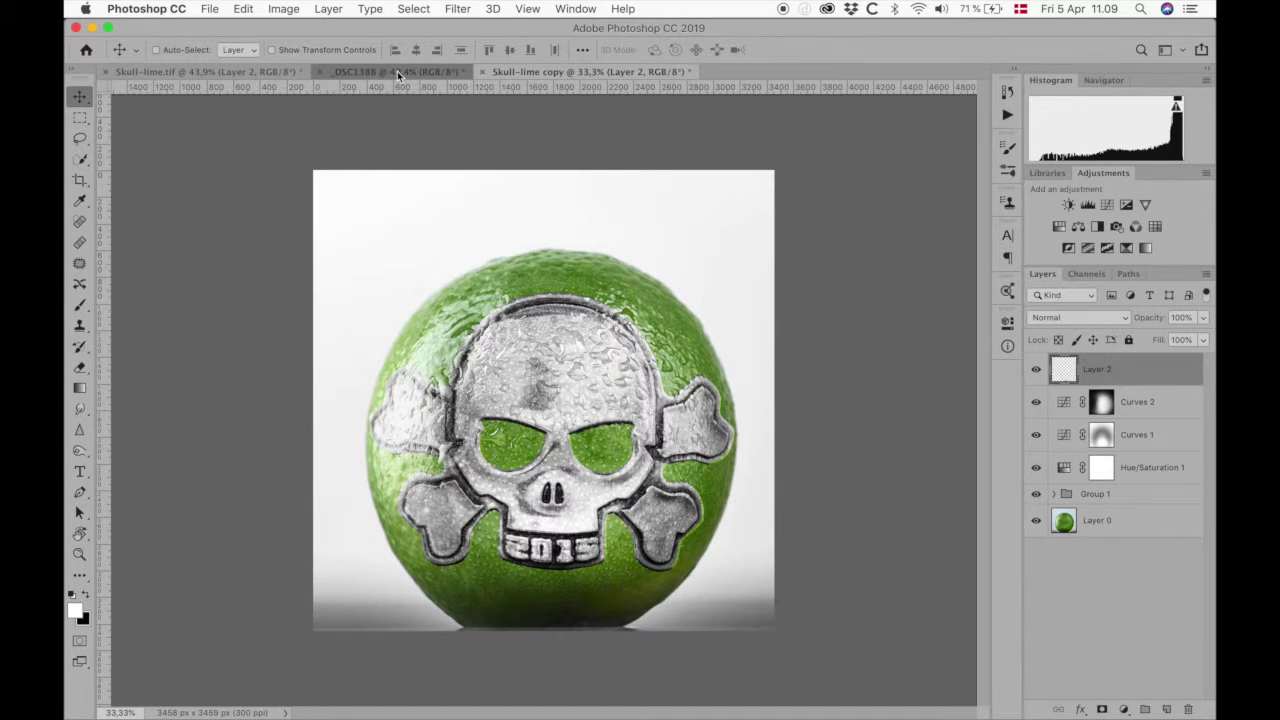
click(397, 71)
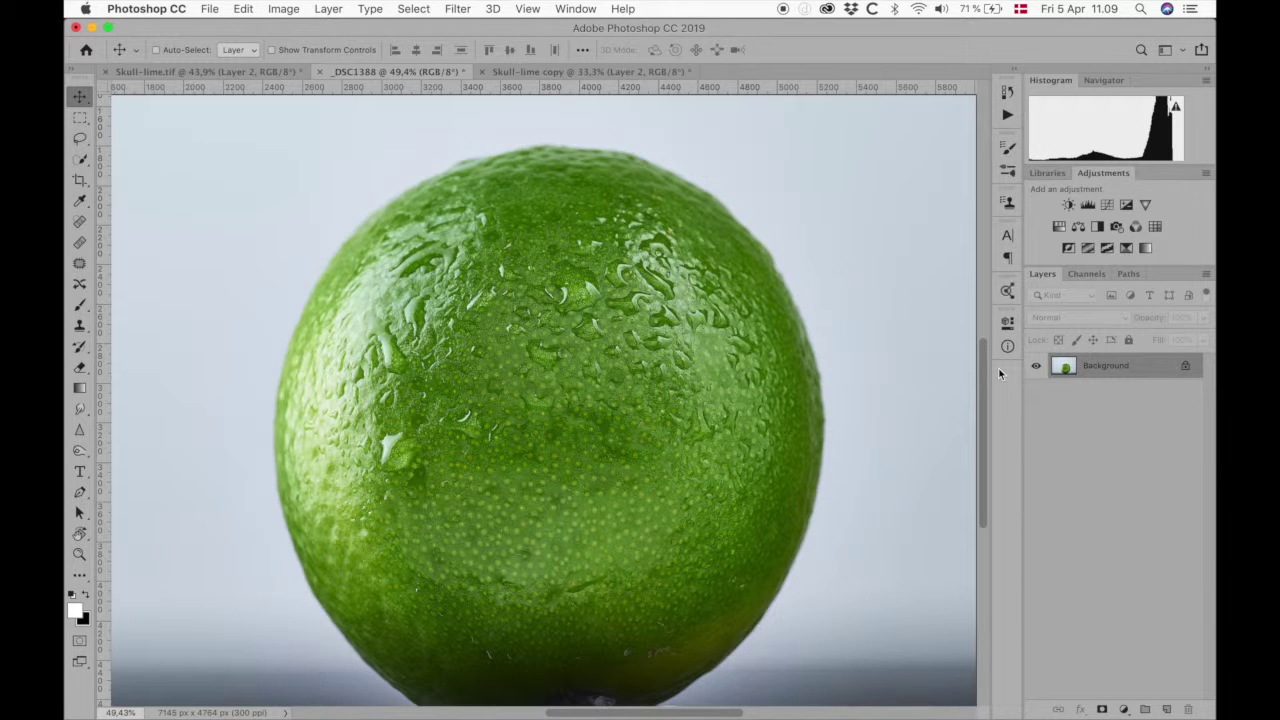
key(super+0)
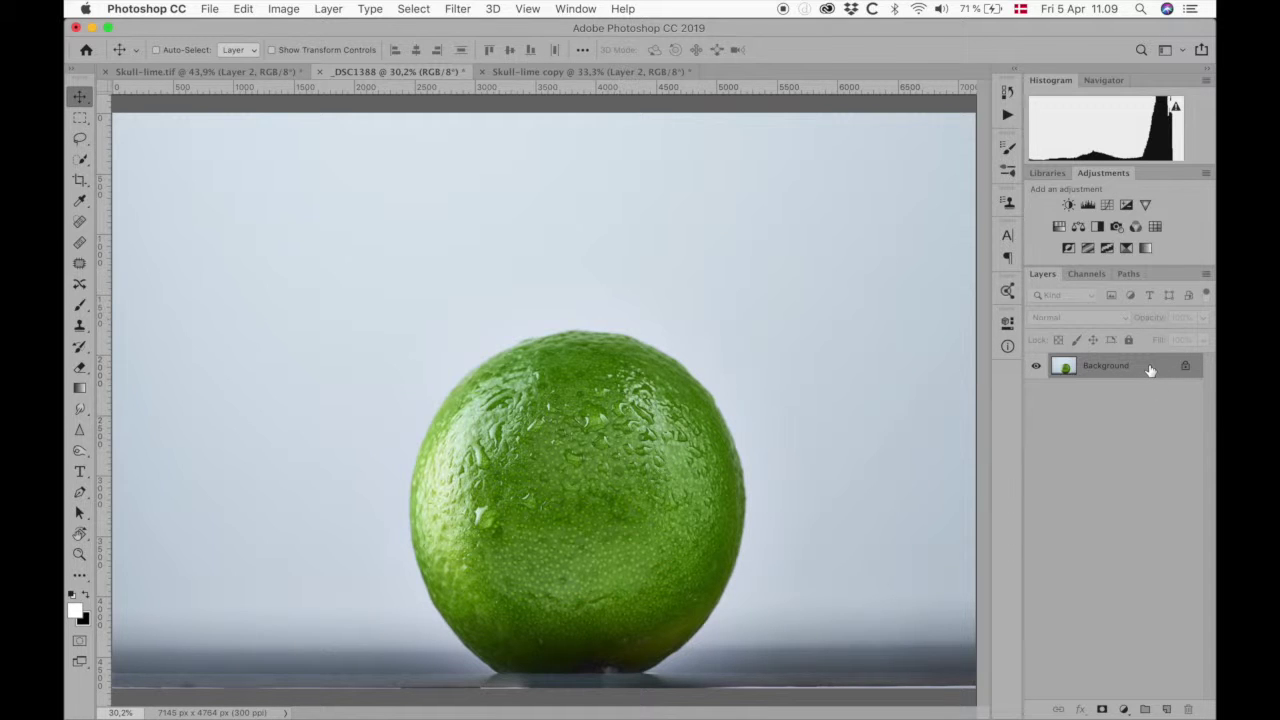
Show only the blue channel of the lime photo and examine the contrast of the peel and water droplets
click(1090, 274)
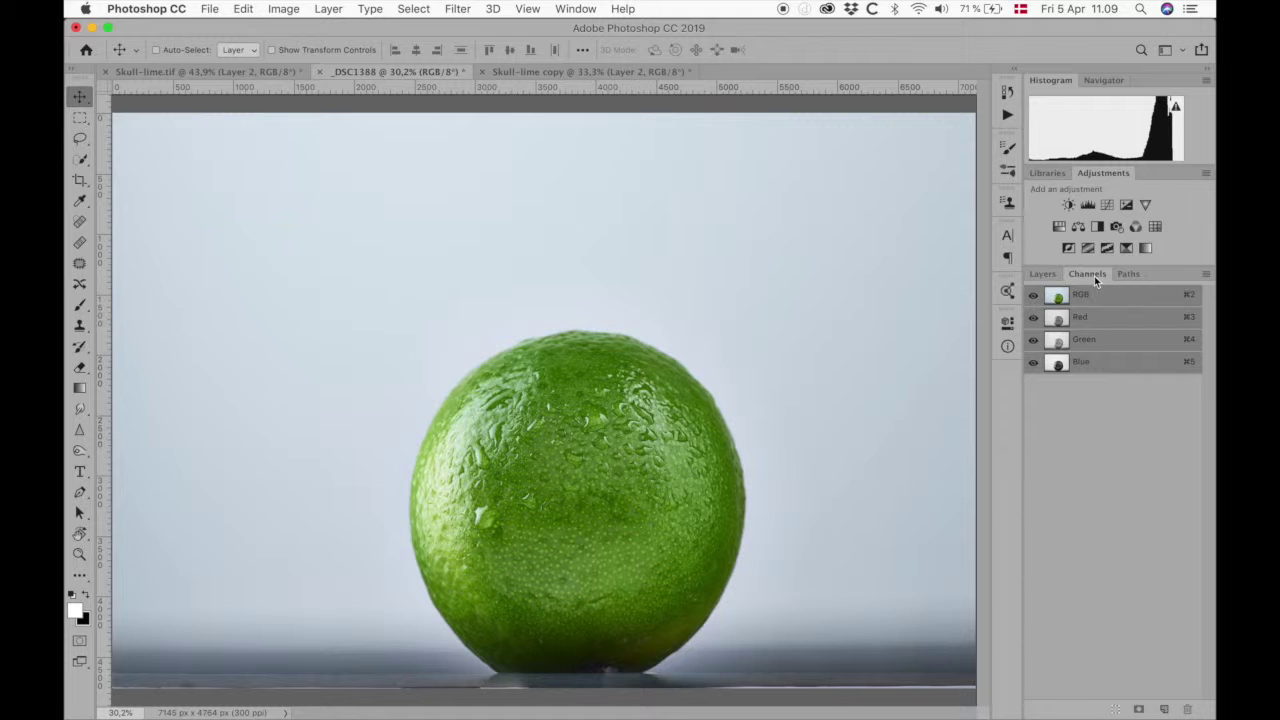
click(1034, 318)
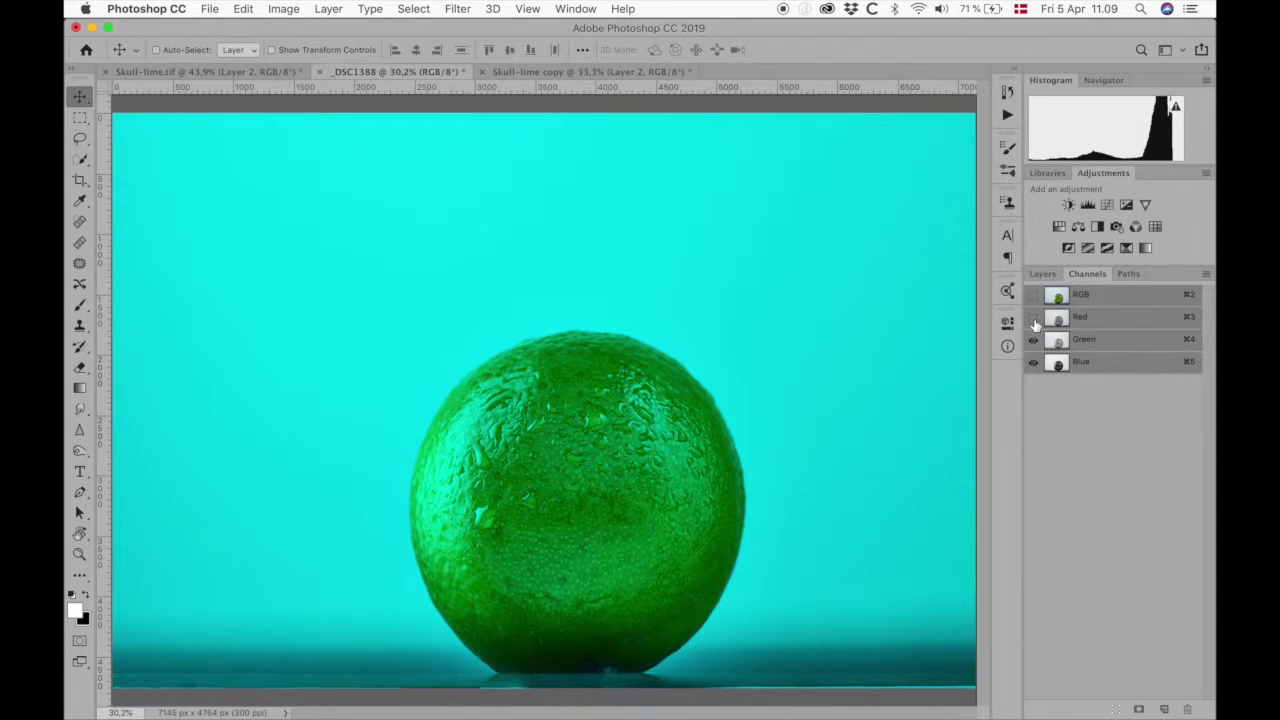
click(1034, 340)
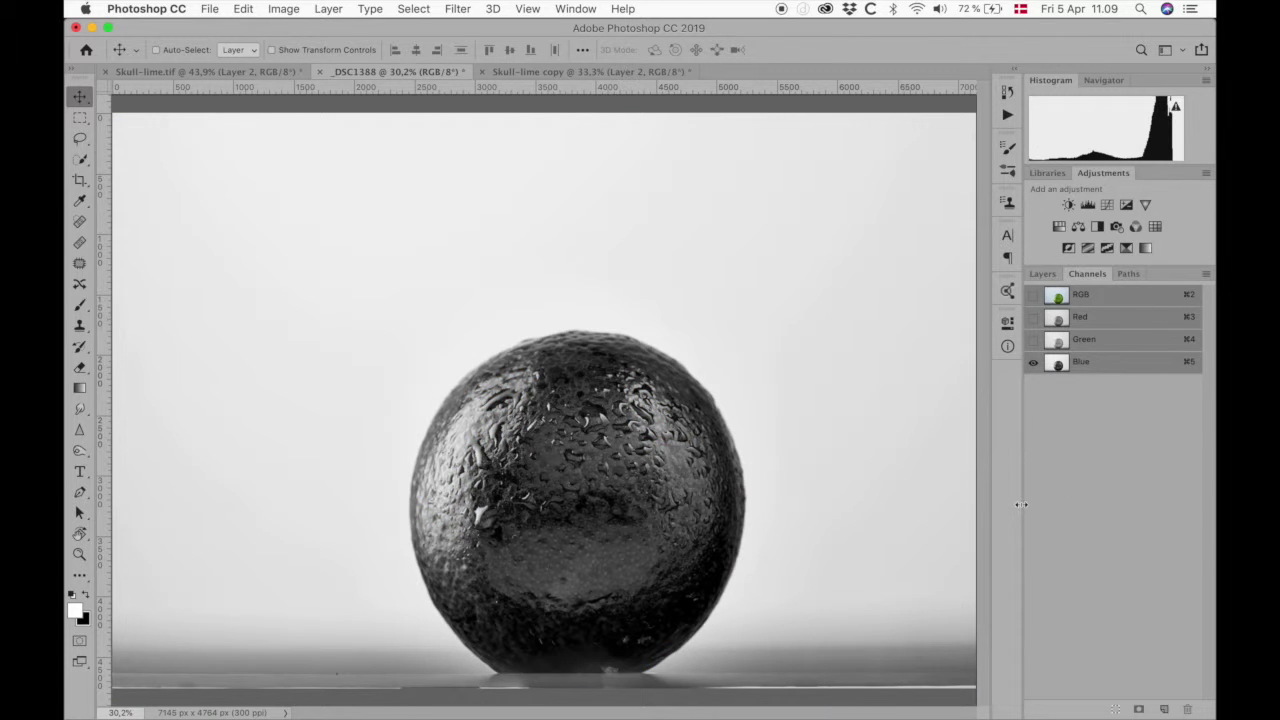
scroll(730, 594, up, 5)
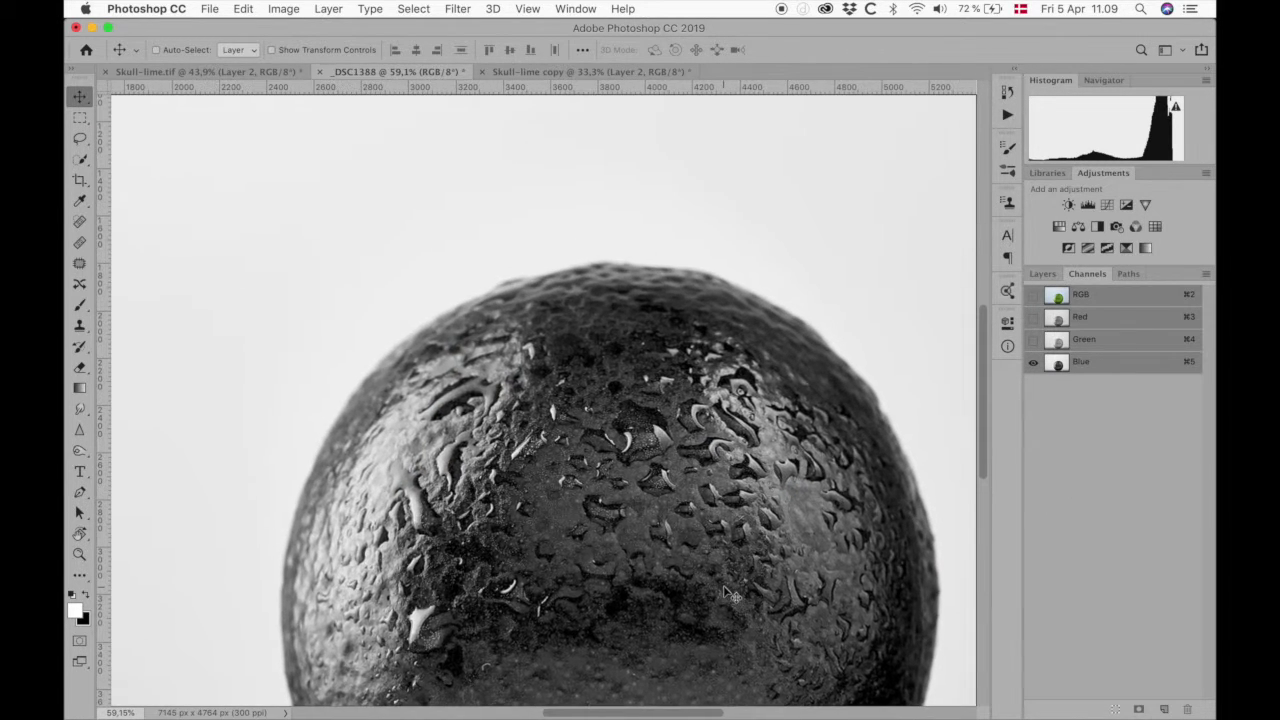
drag(720, 583, 680, 447)
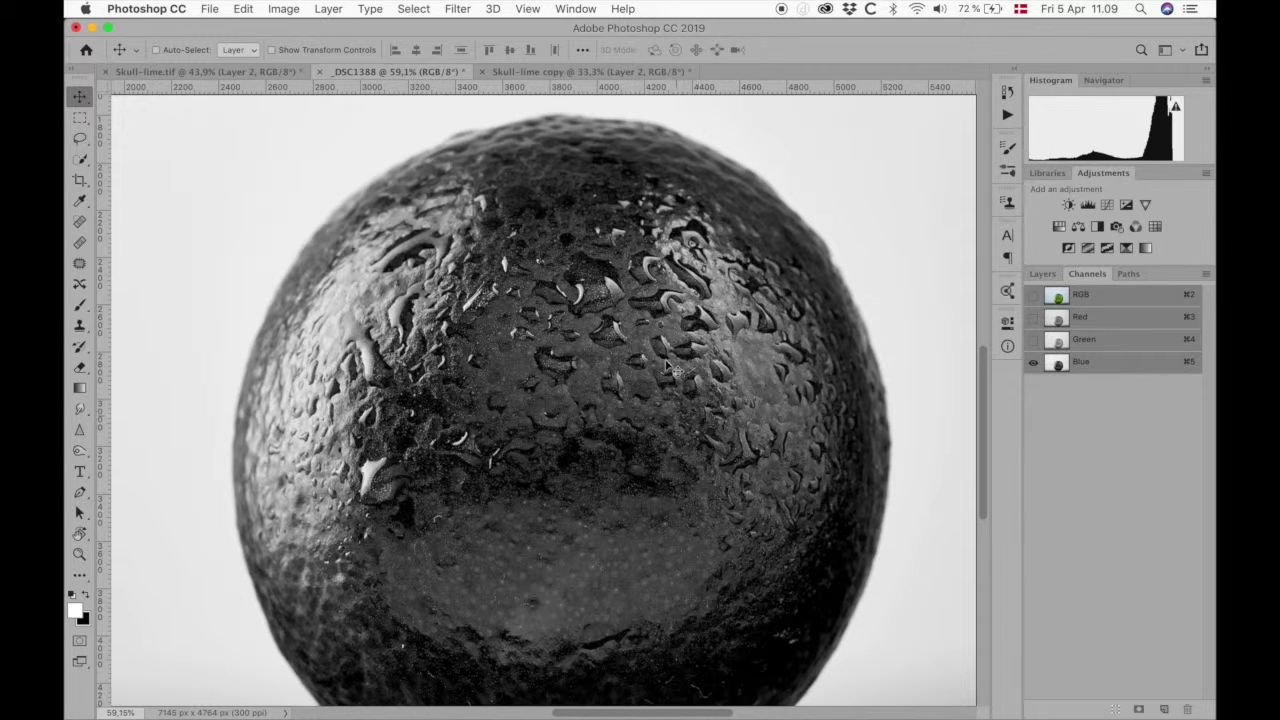
Isolate the green channel and the red channel in turn to compare the peel's detail and contrast
click(1034, 340)
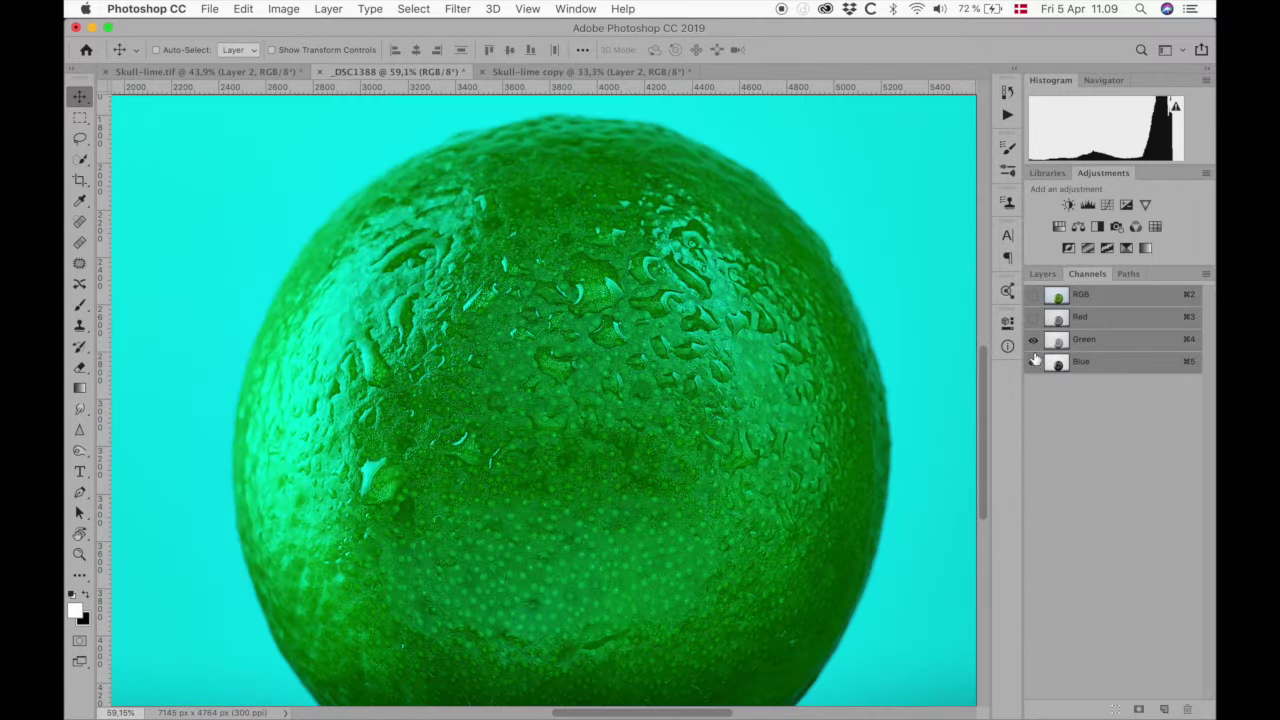
click(1035, 363)
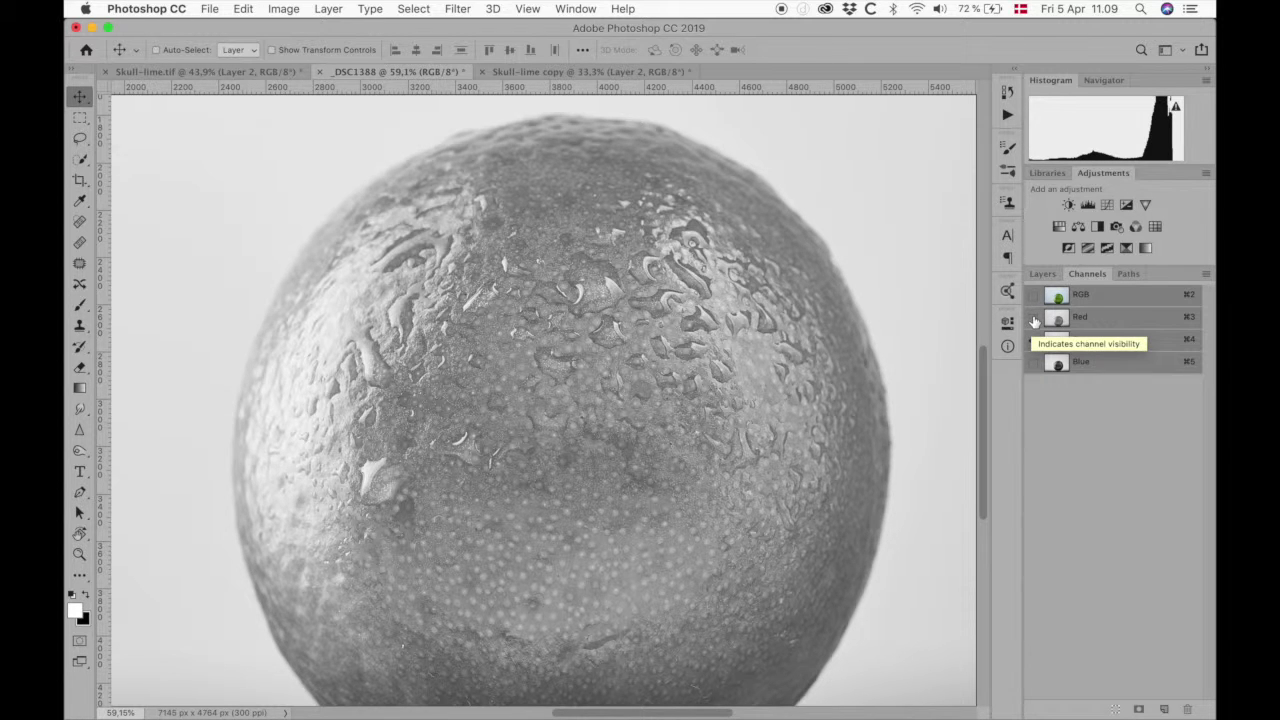
click(1034, 318)
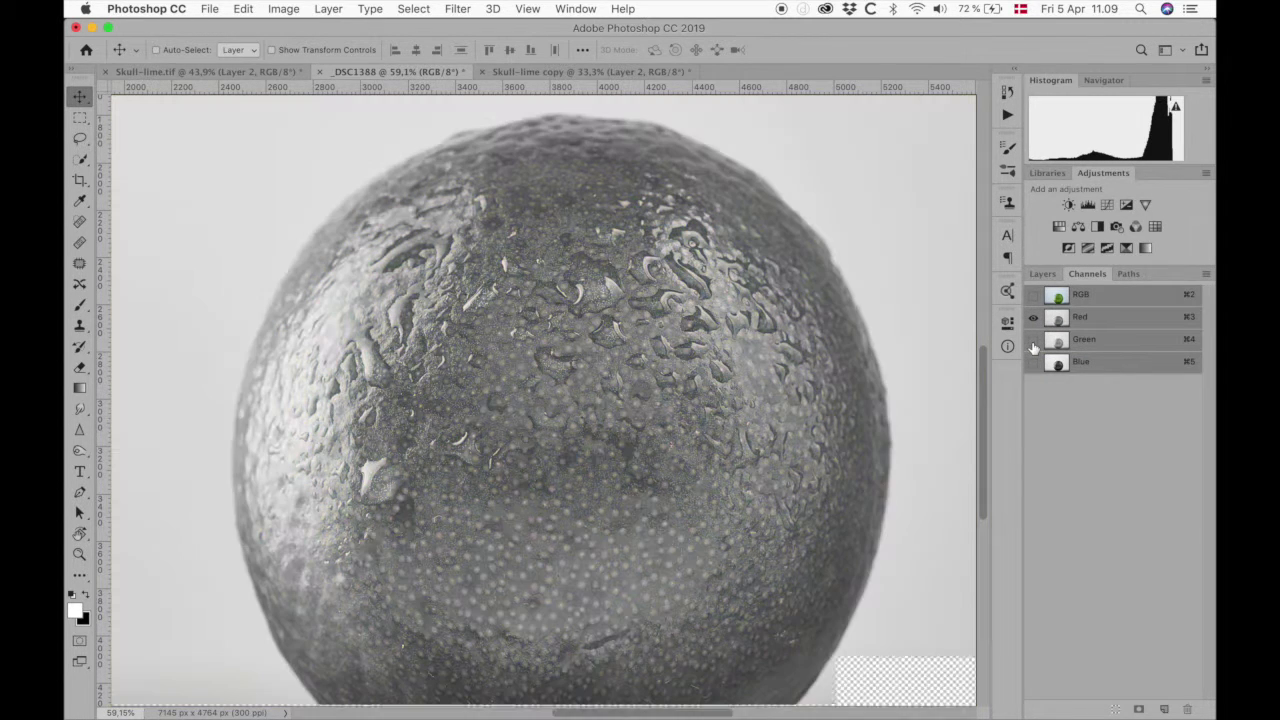
click(1034, 343)
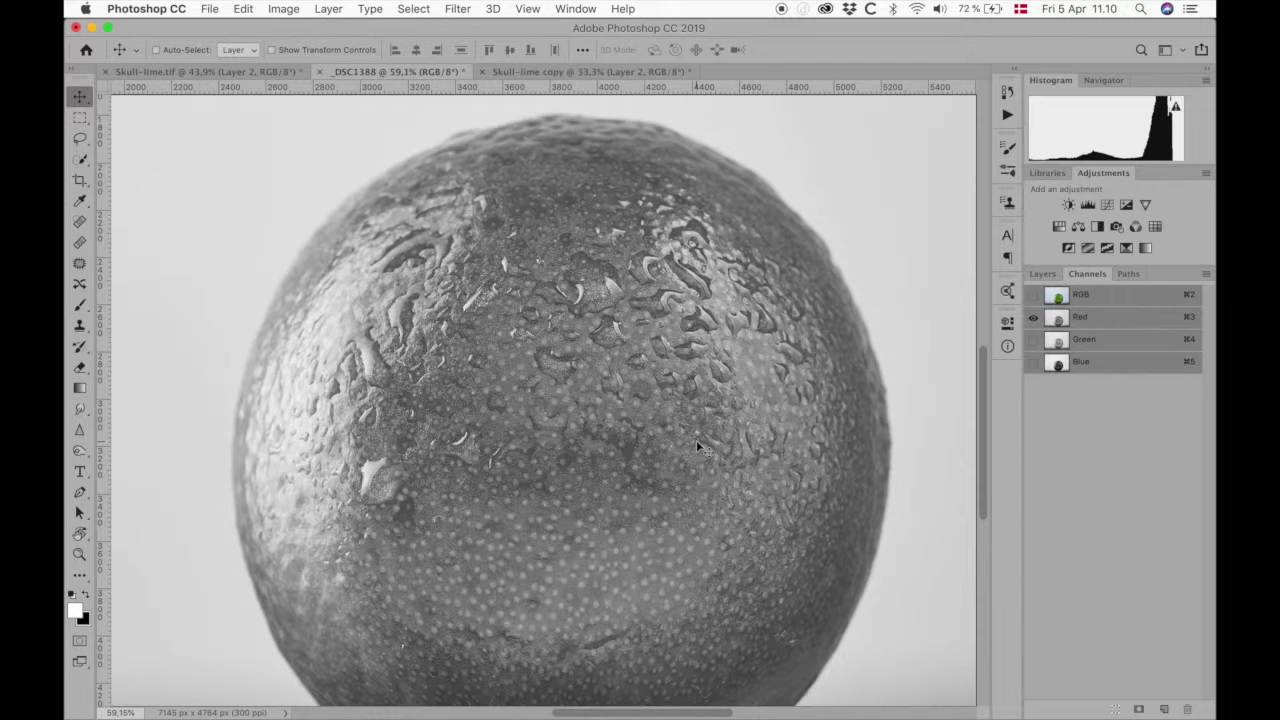
key(super+0)
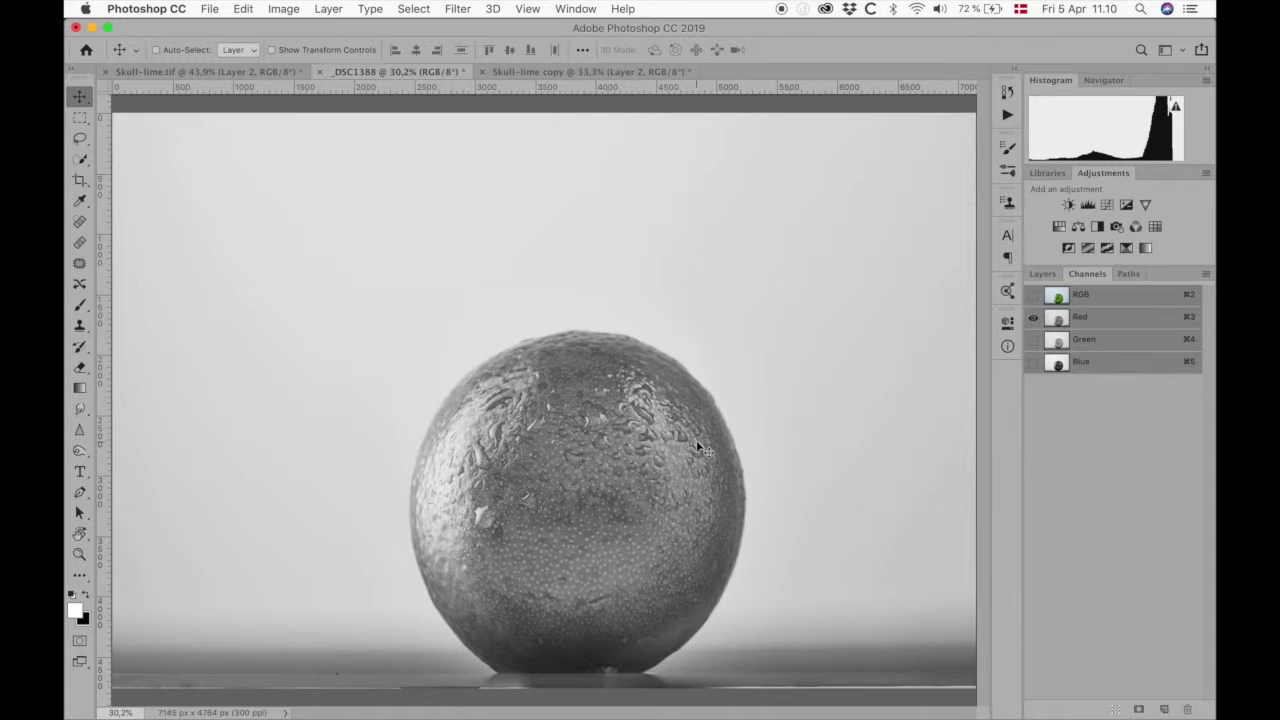
Duplicate the red channel as "displacement" into a new document named "displacement"
click(1155, 321)
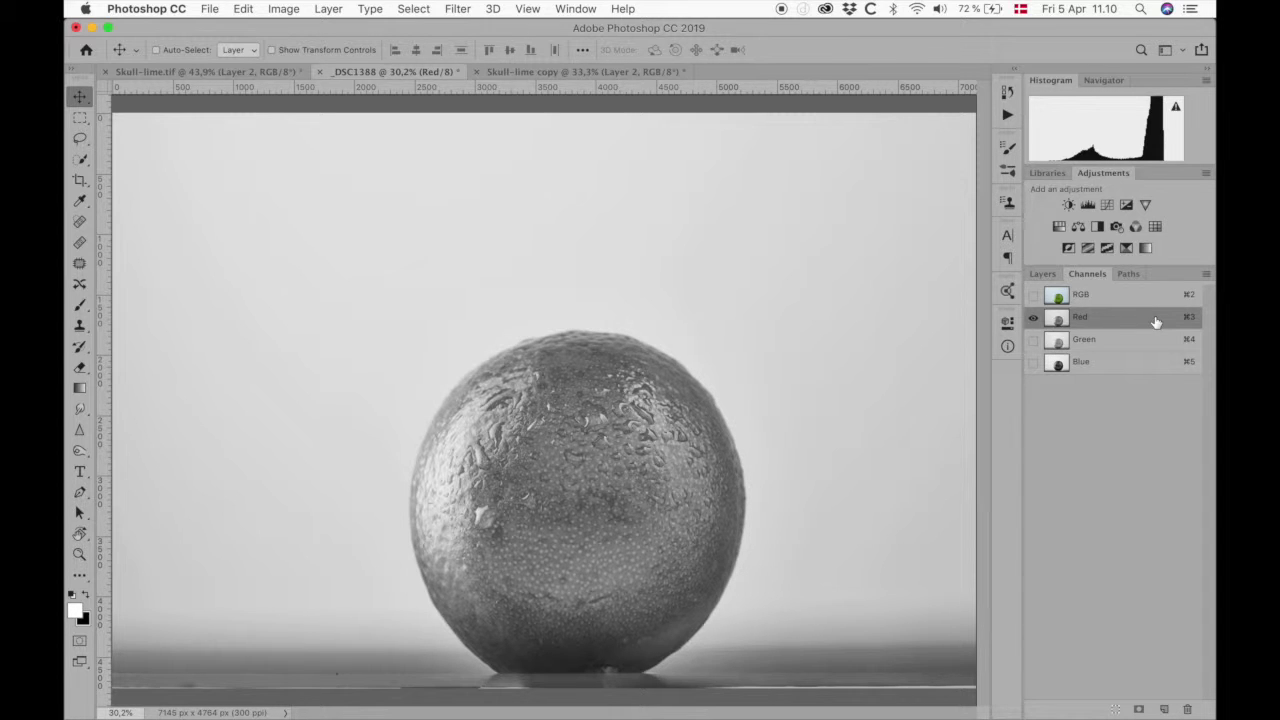
right_click(1155, 318)
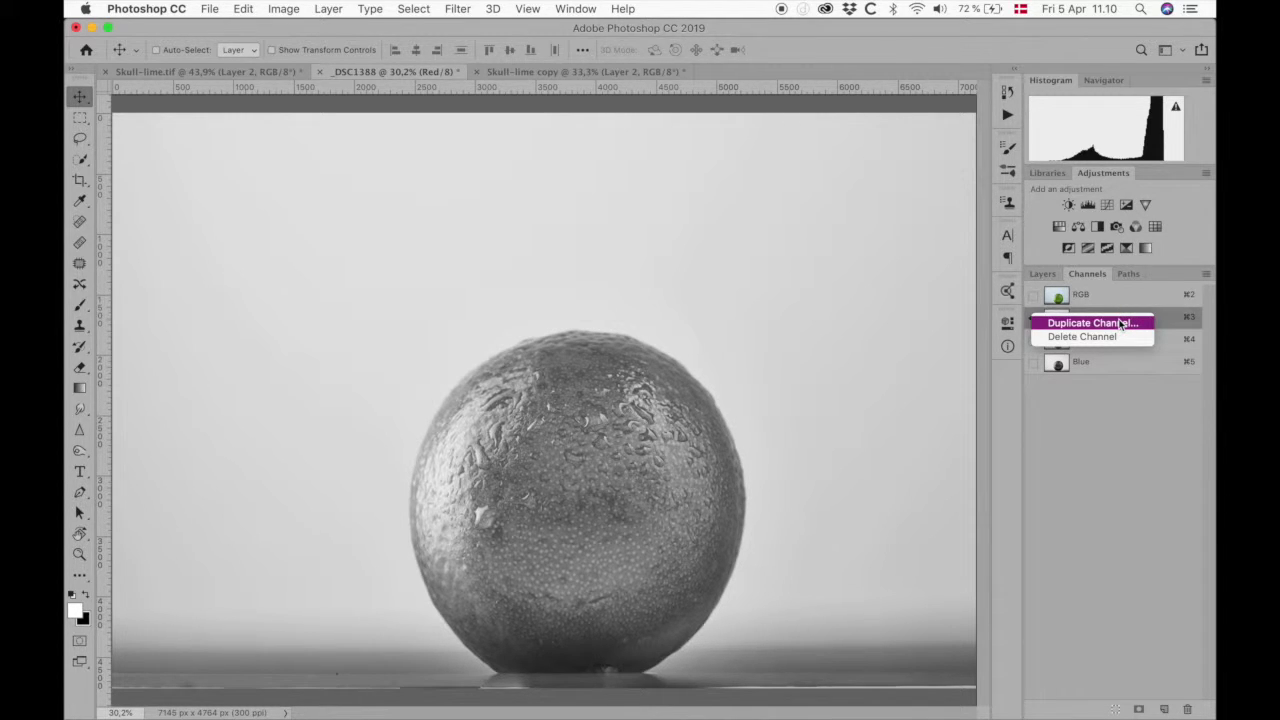
click(1120, 323)
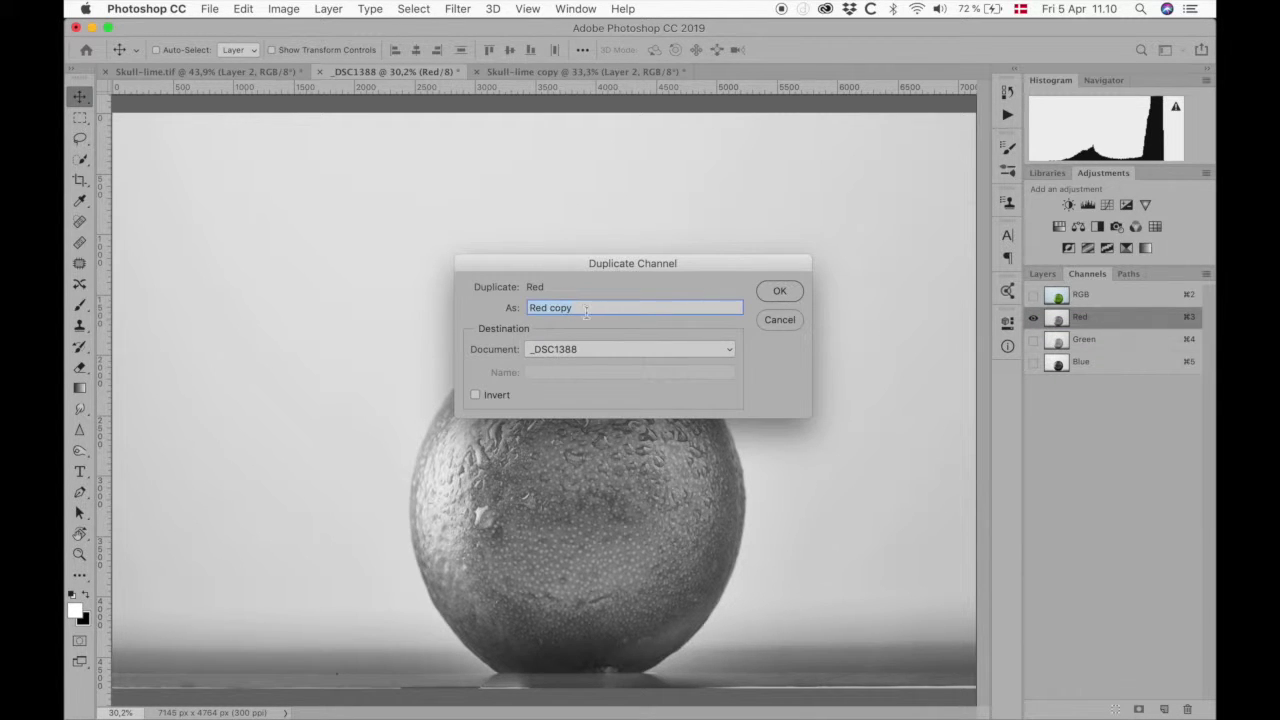
text(displacement)
click(574, 352)
click(588, 362)
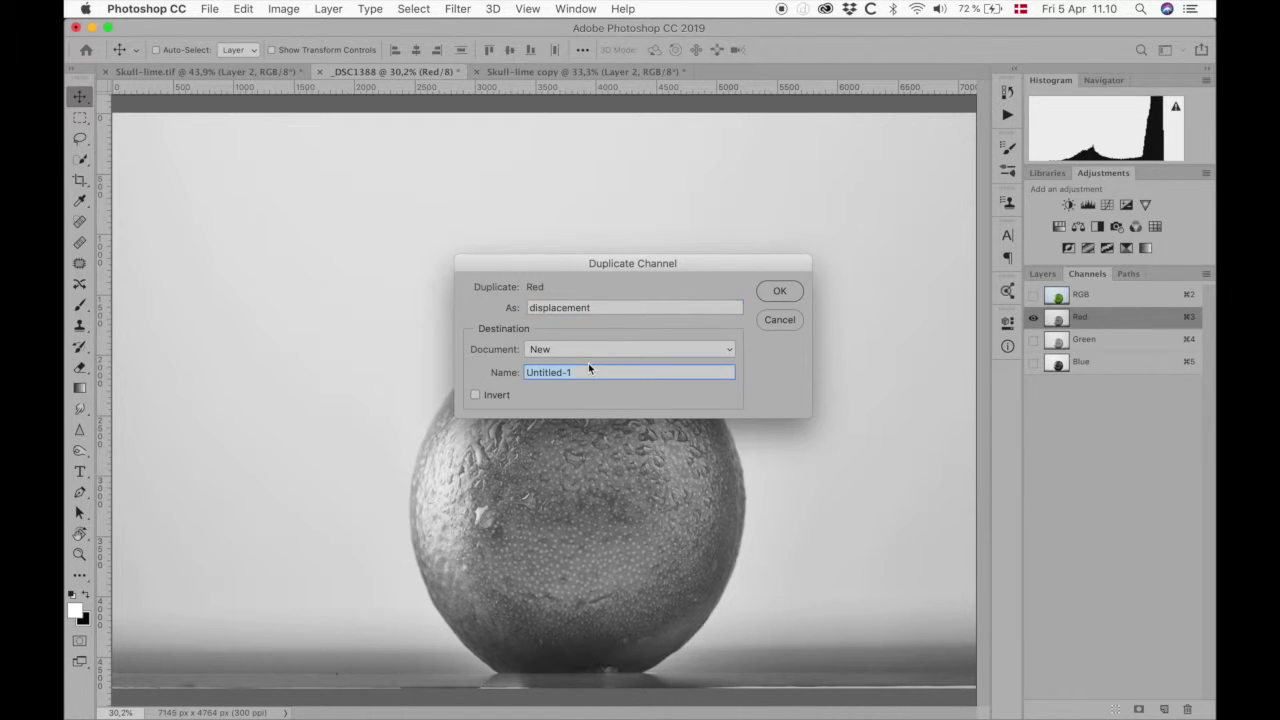
text(displacement)
click(780, 291)
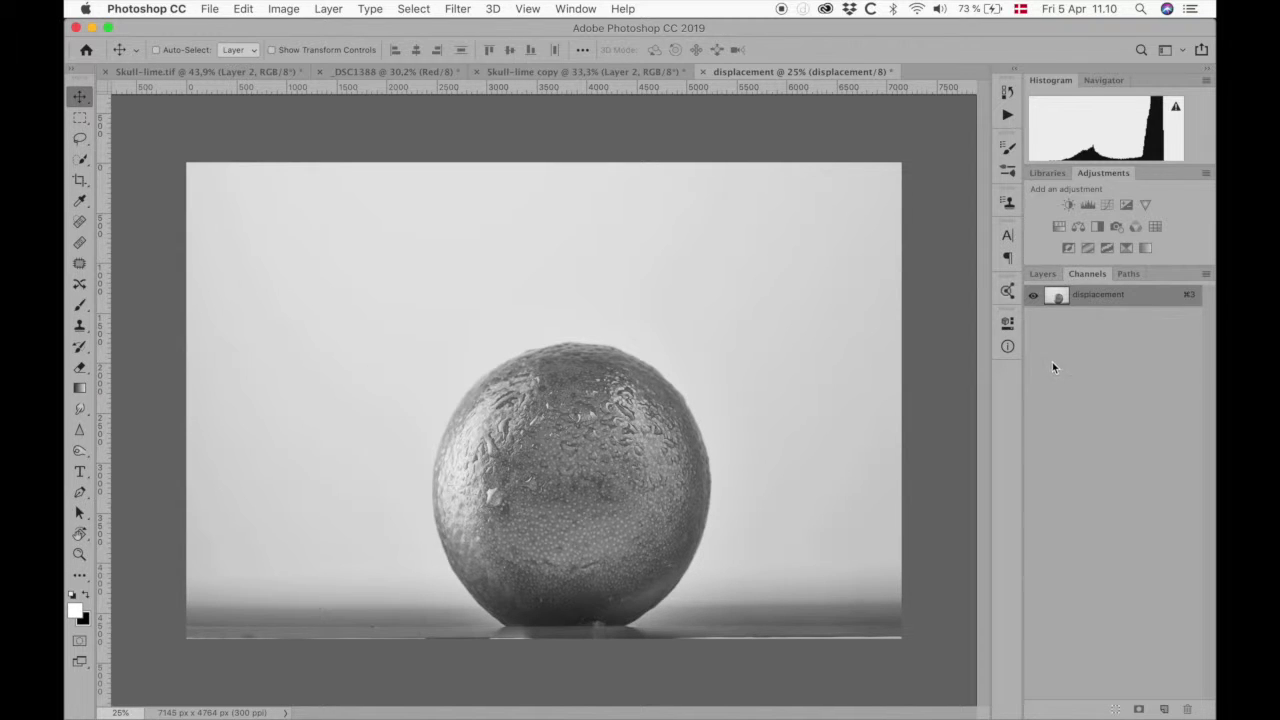
Display the layers of the displacement document and examine the tonal contrast on the lime's surface
click(1043, 273)
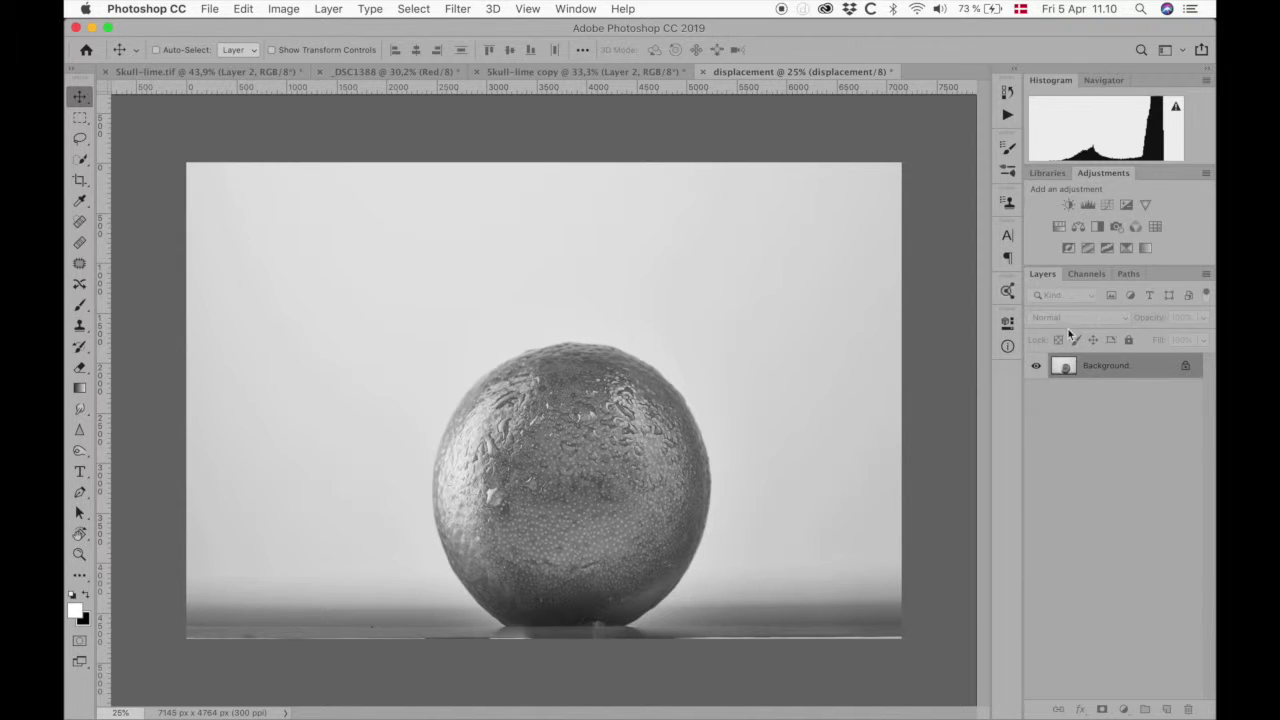
mouse_move(1147, 712)
scroll(635, 518, up, 3)
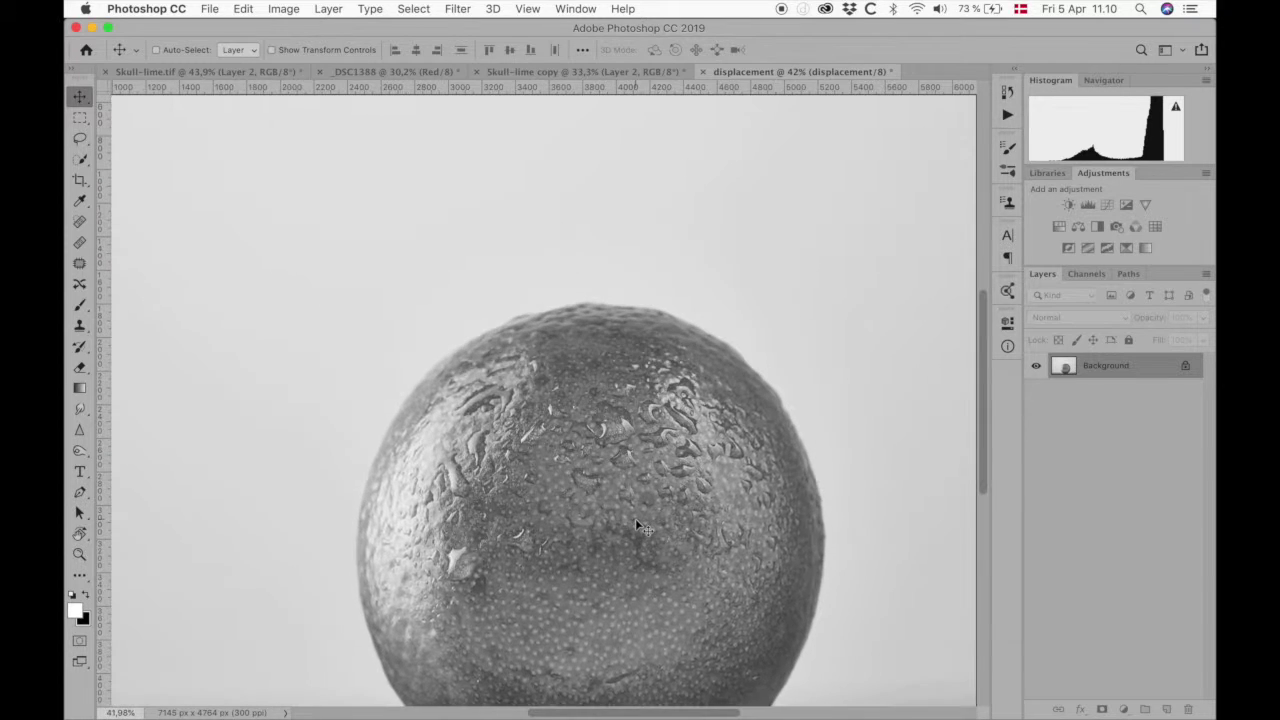
scroll(632, 493, down, 1)
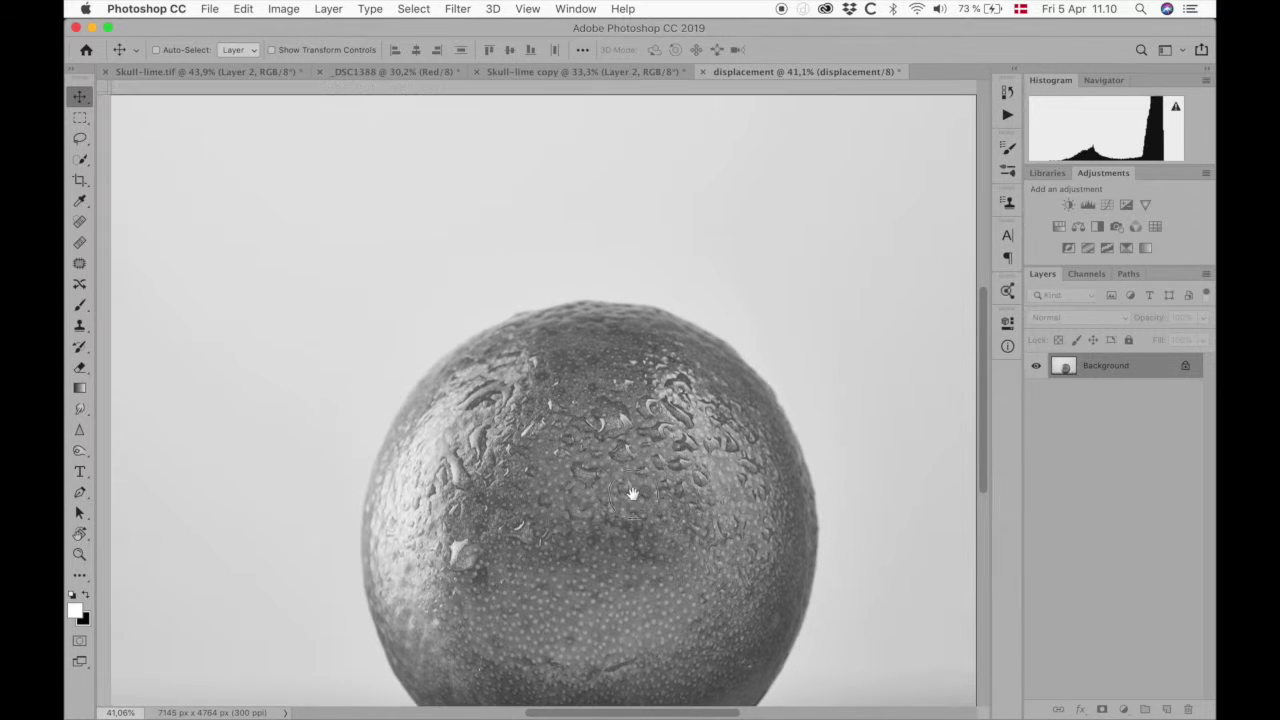
drag(632, 493, 588, 372)
key(super+r)
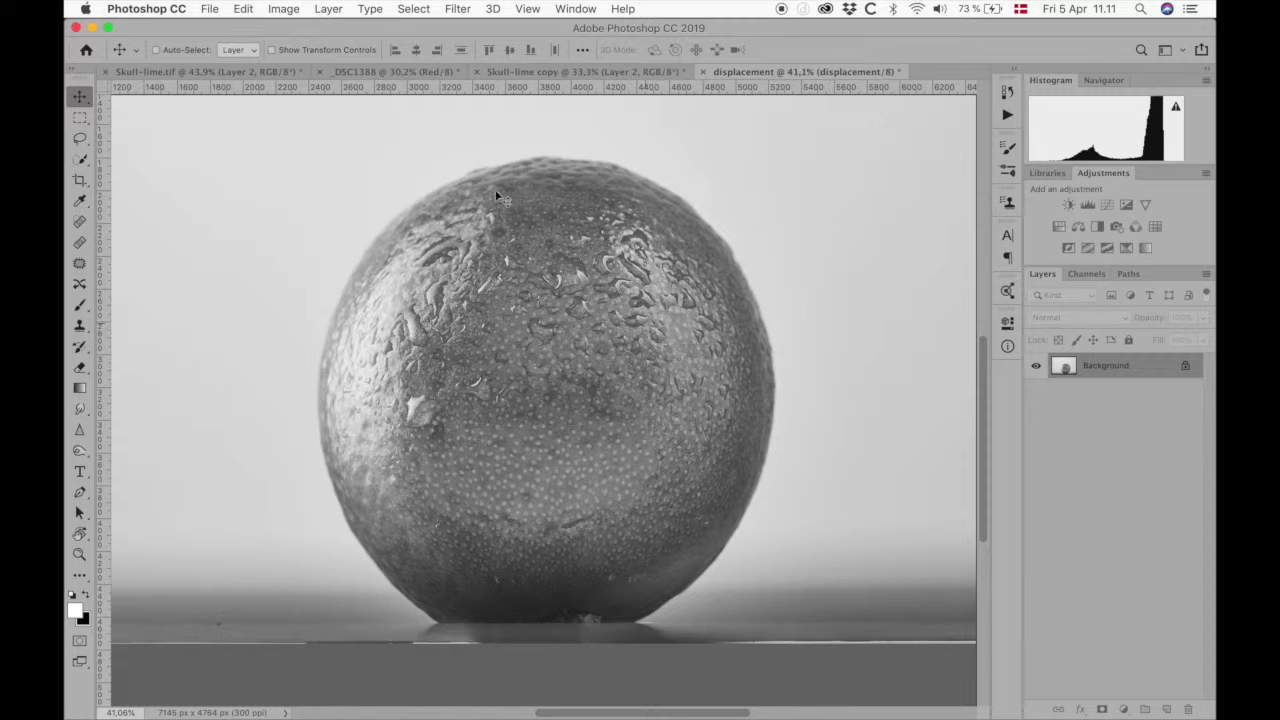
click(291, 10)
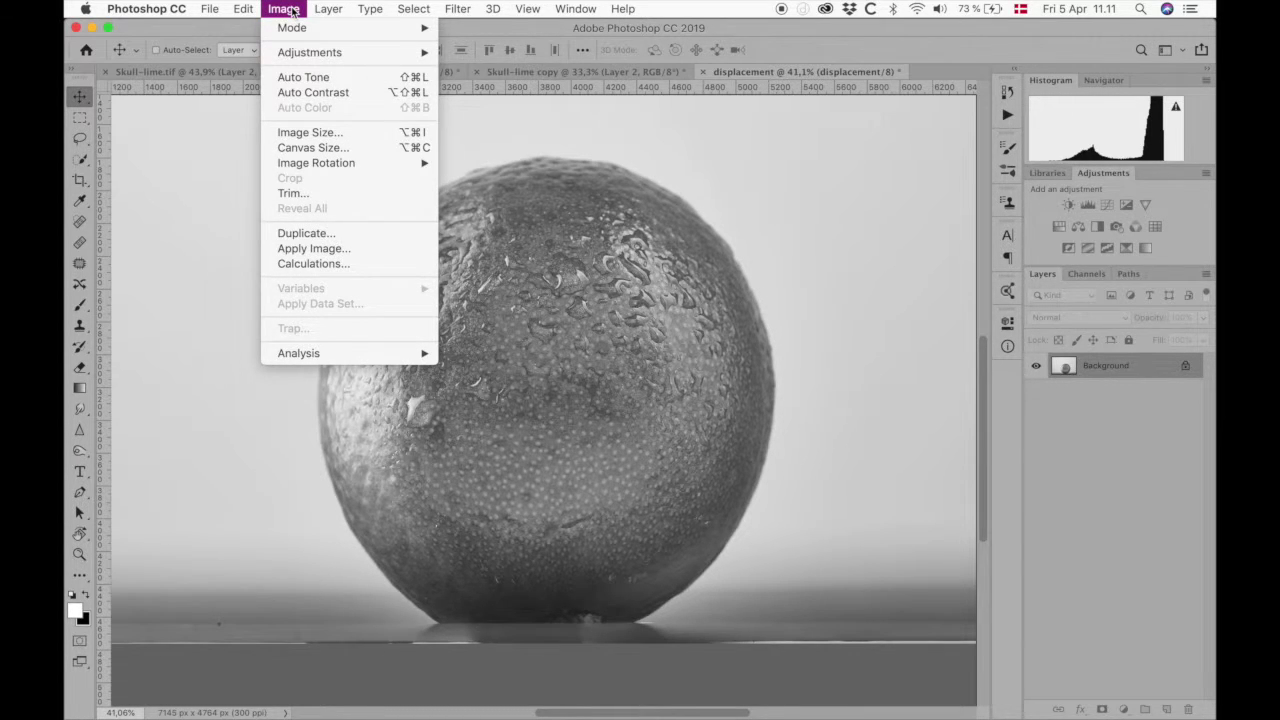
mouse_move(363, 62)
mouse_move(402, 62)
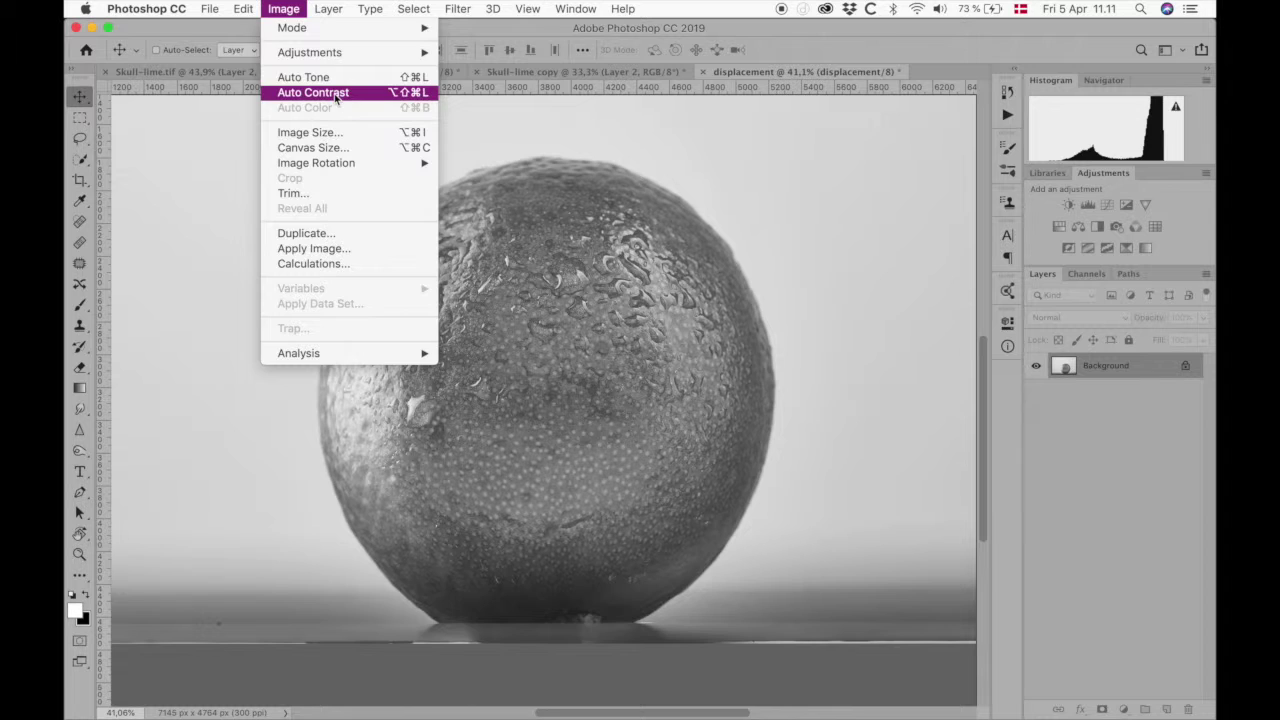
click(336, 95)
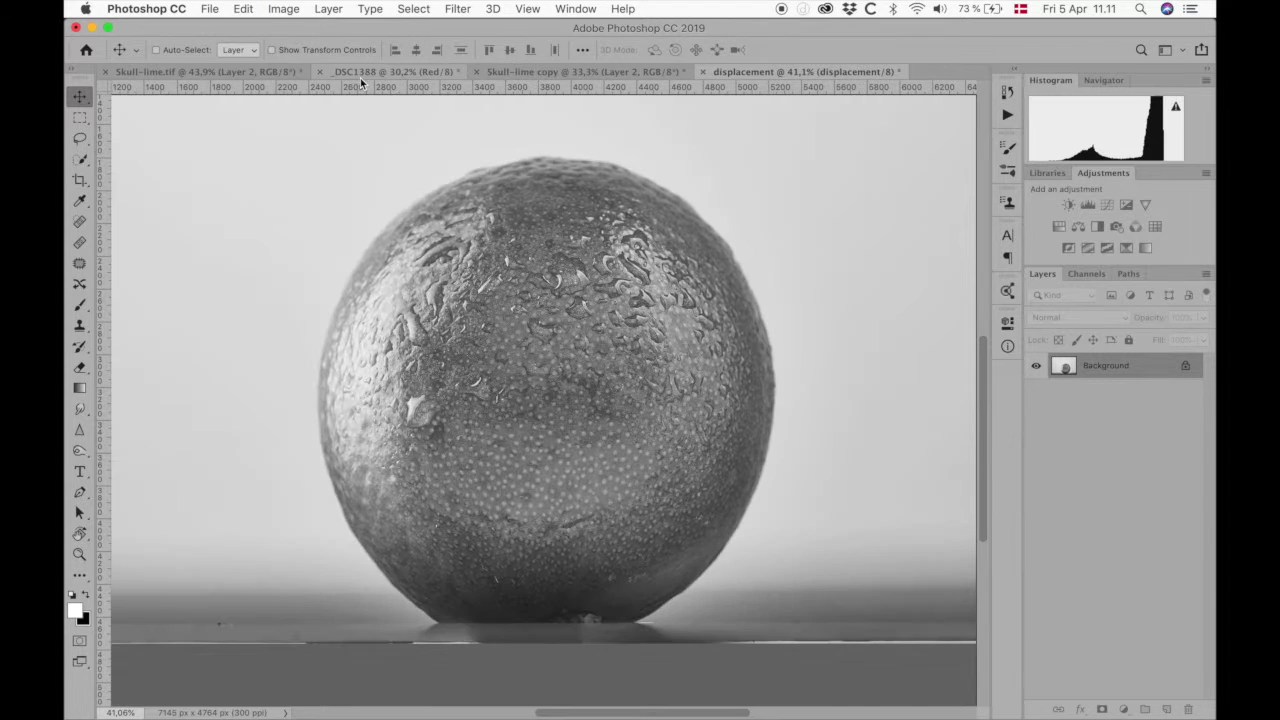
click(284, 9)
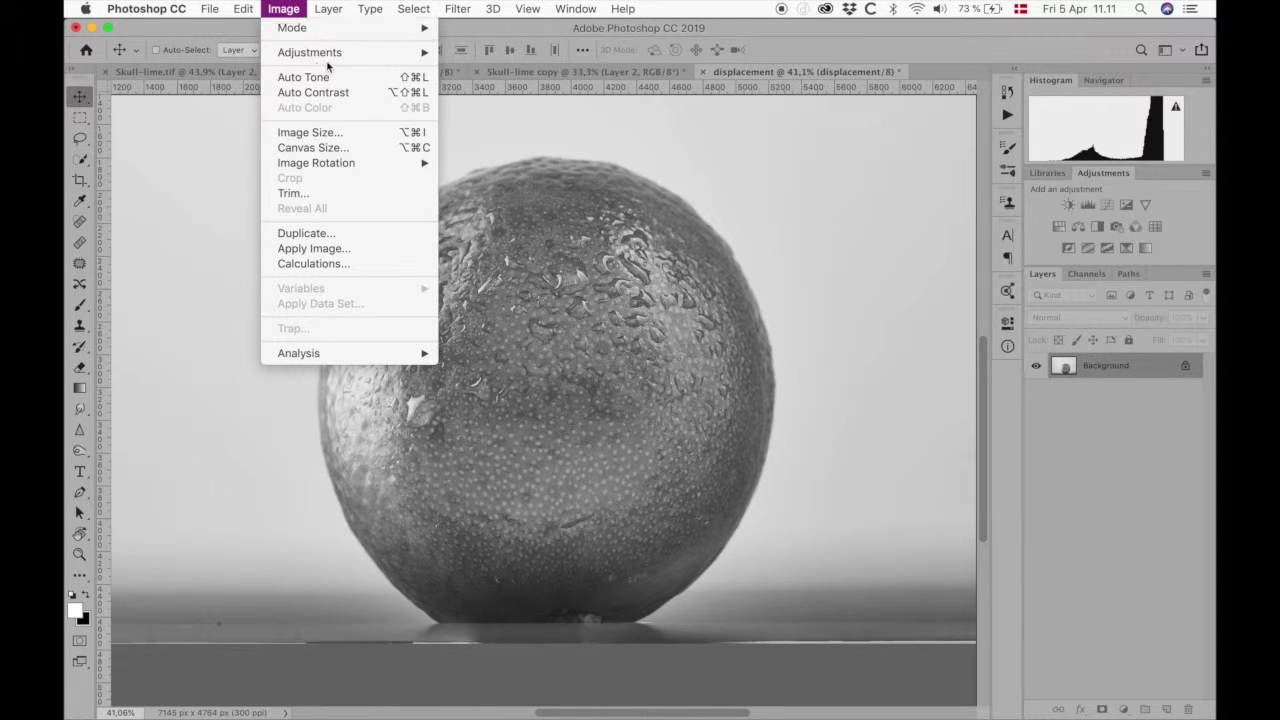
mouse_move(372, 52)
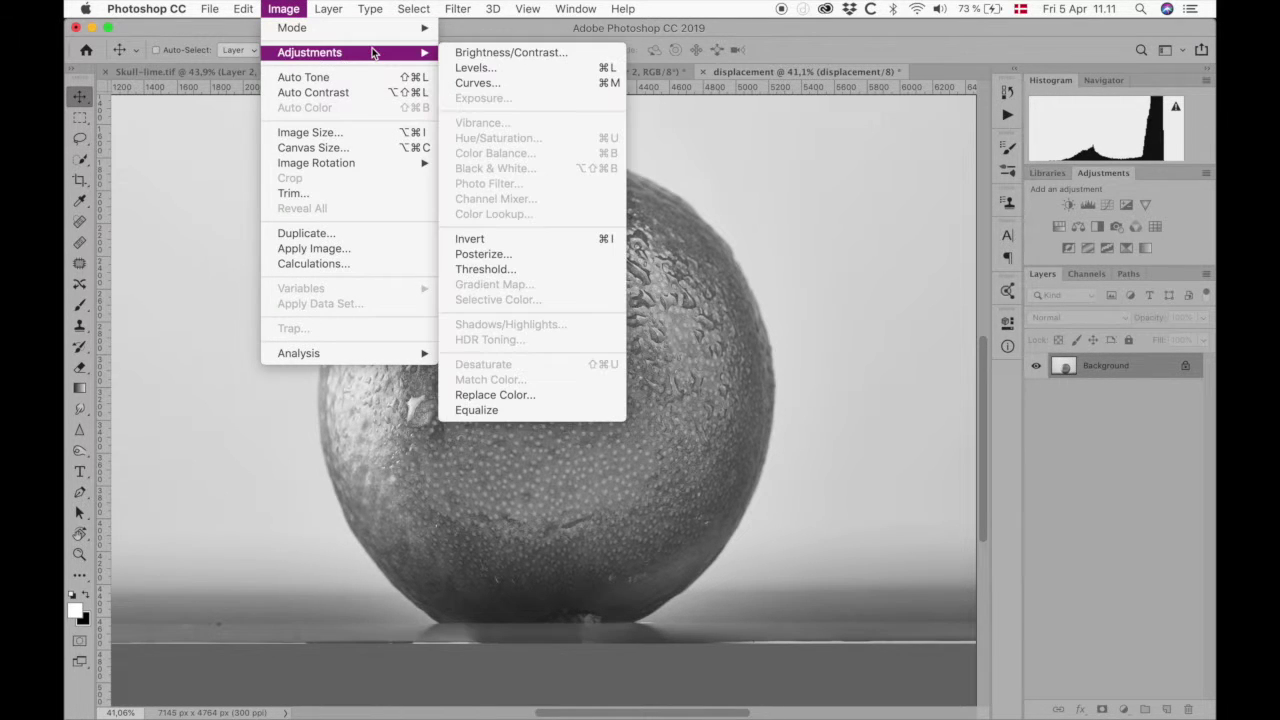
click(460, 88)
mouse_move(822, 273)
mouse_down()
mouse_move(814, 257)
mouse_move(823, 280)
mouse_up()
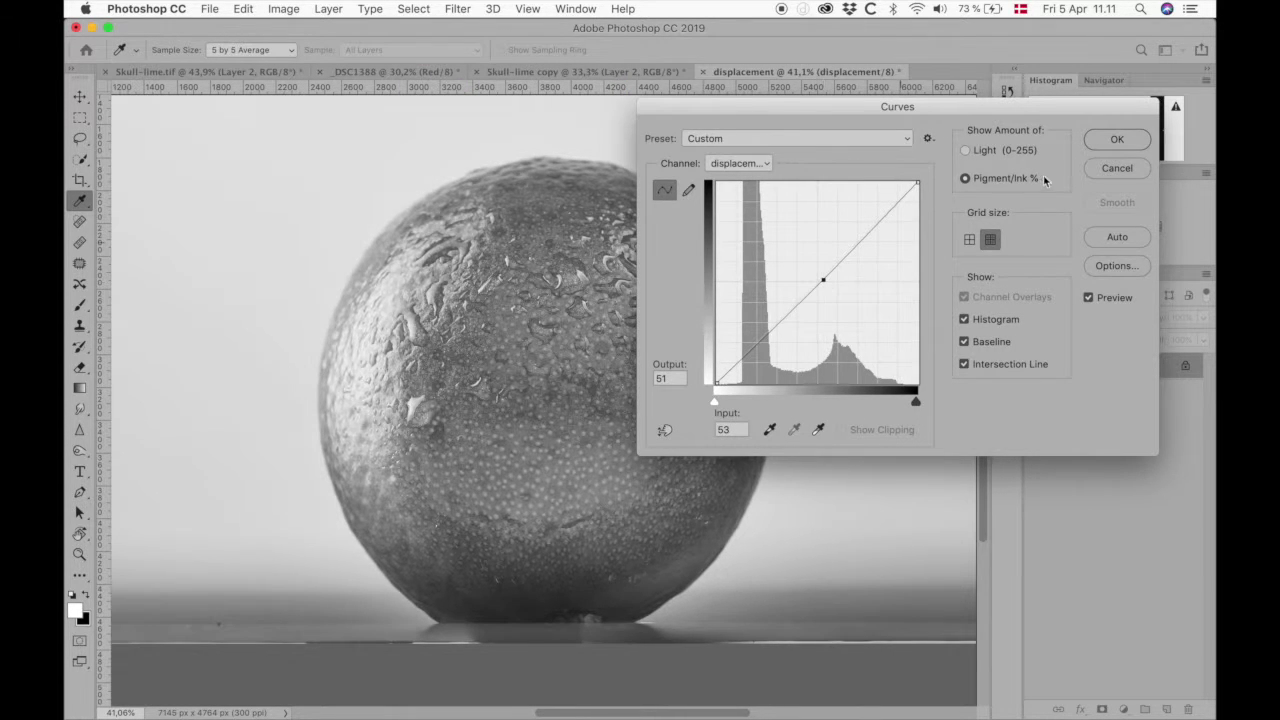
click(1105, 169)
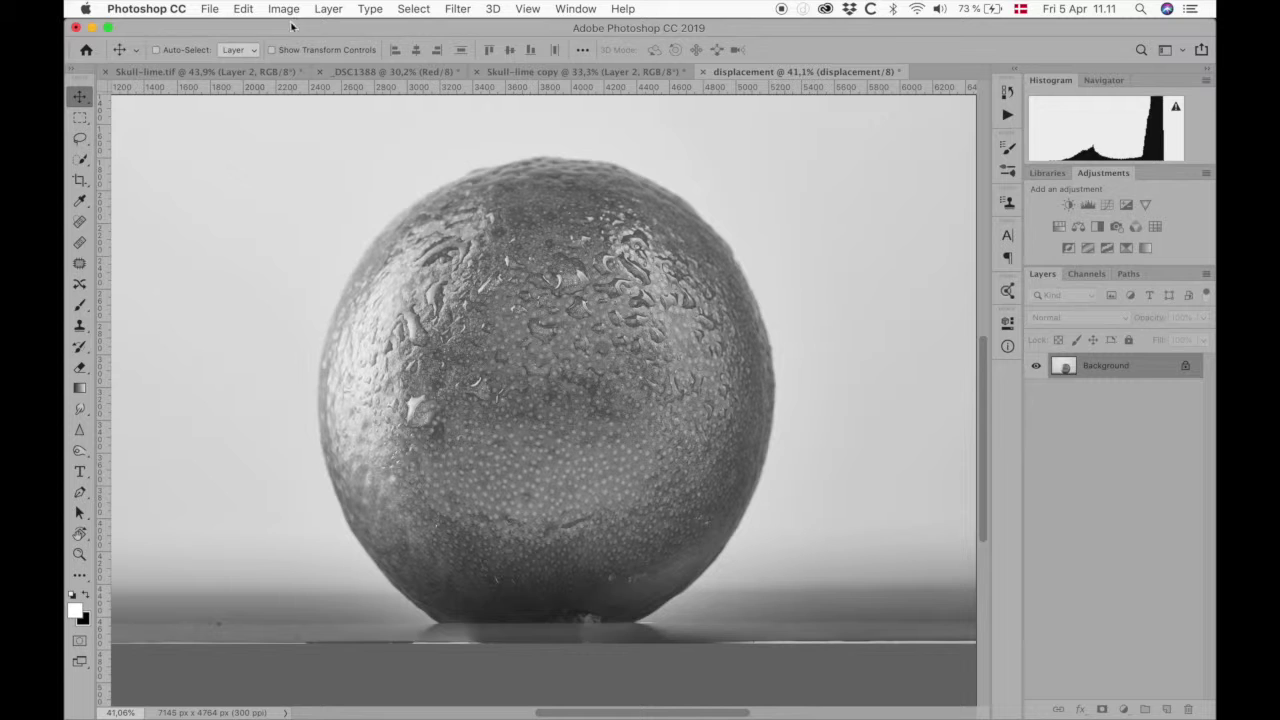
Apply Auto Contrast to the grayscale lime in the displacement document
click(289, 12)
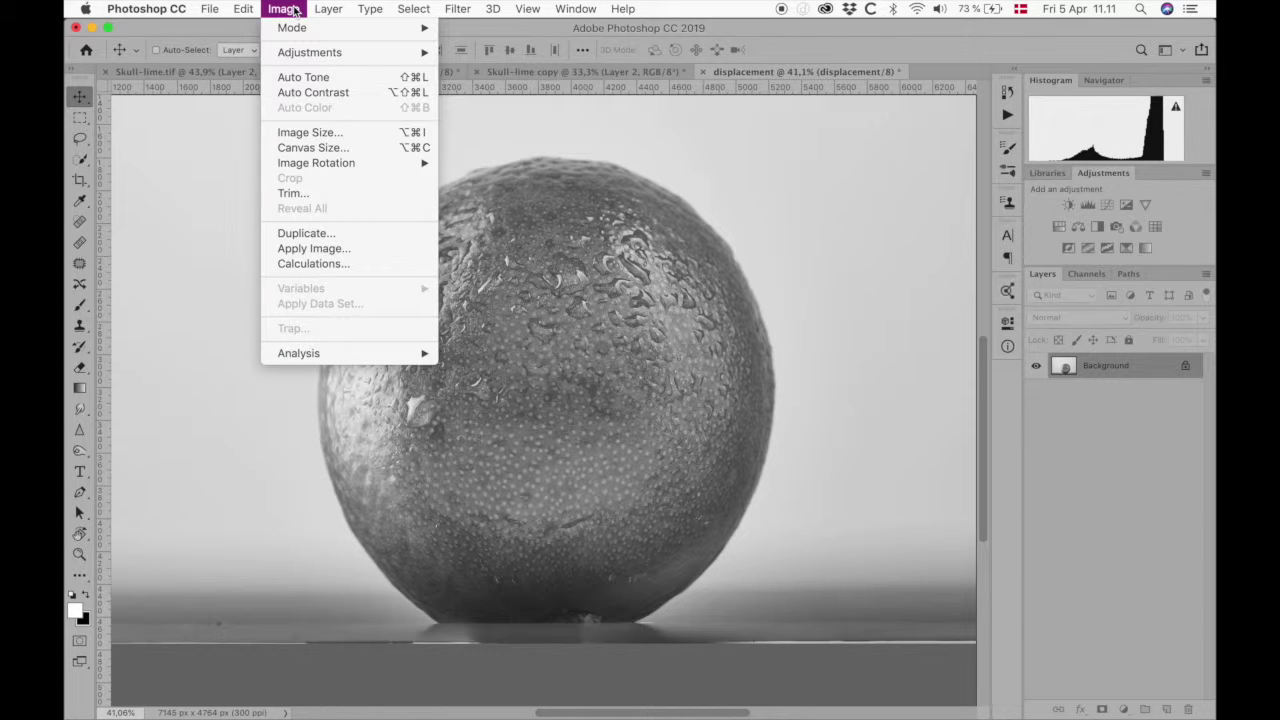
click(328, 93)
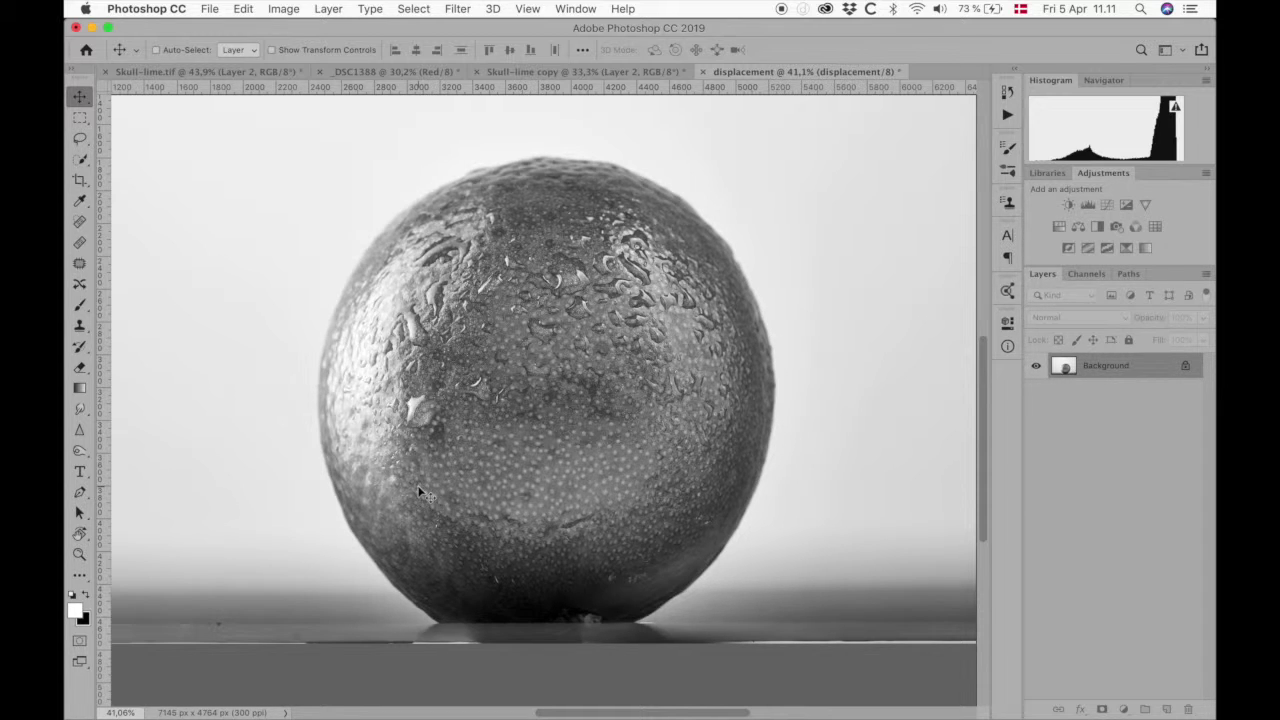
key(super+plus)
key(super+0)
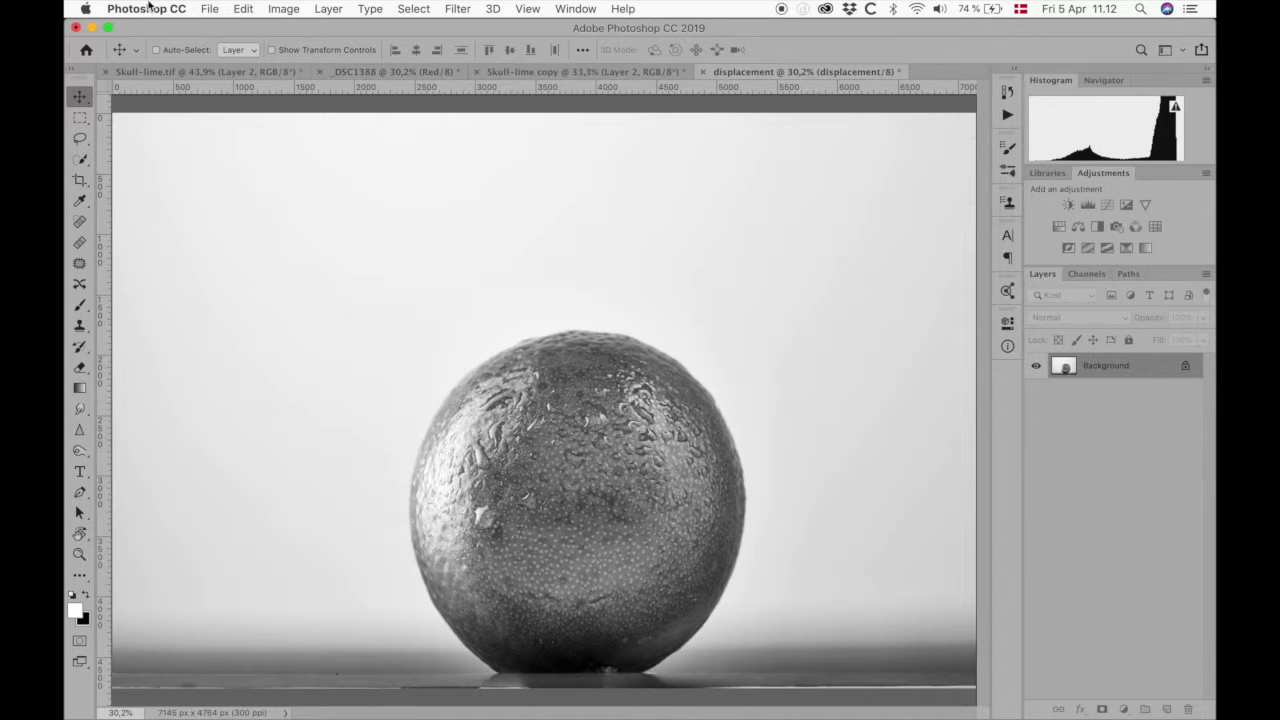
Save the displacement document in Photoshop format as displacement.psd in the Capture folder of the Skully Gin project
click(209, 12)
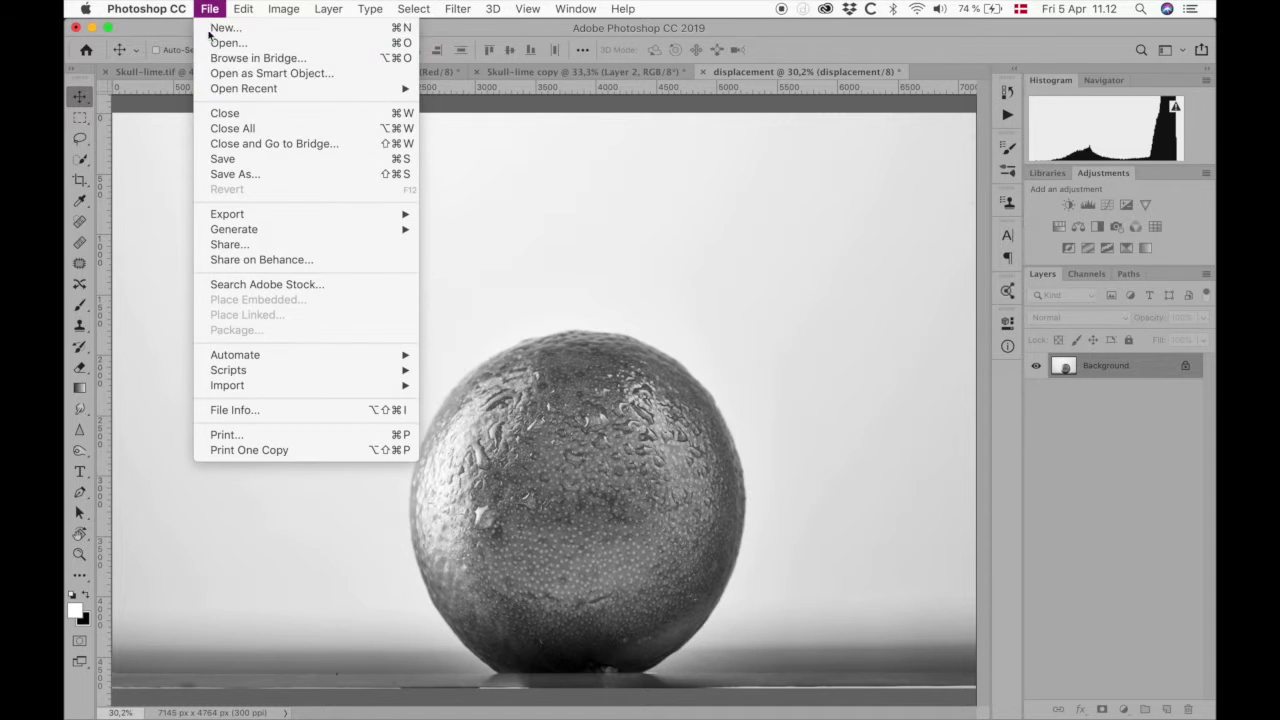
click(261, 159)
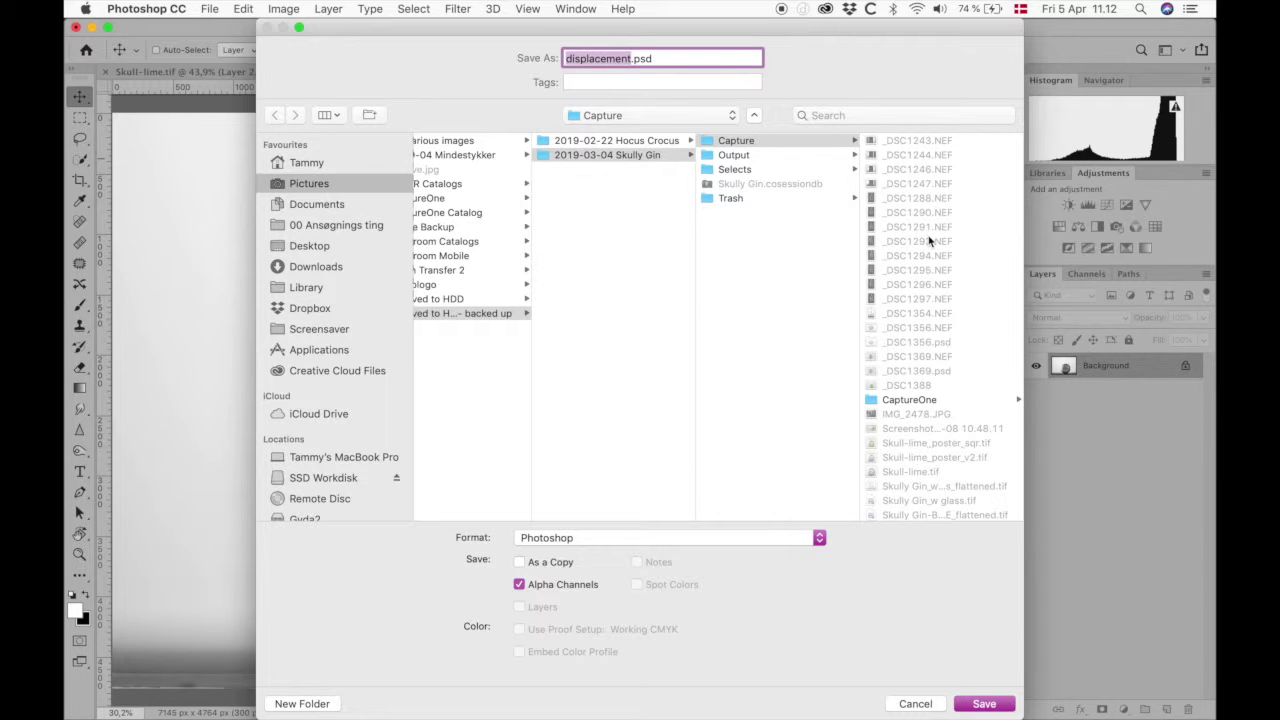
click(742, 146)
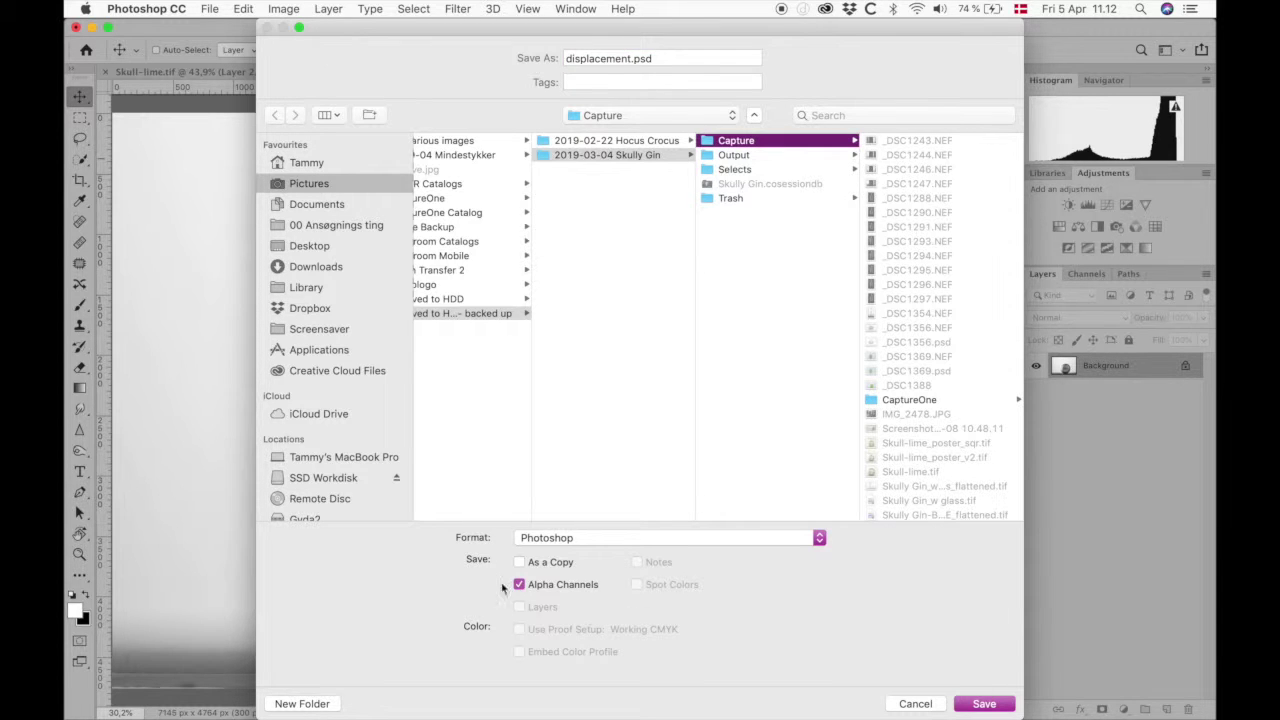
click(985, 704)
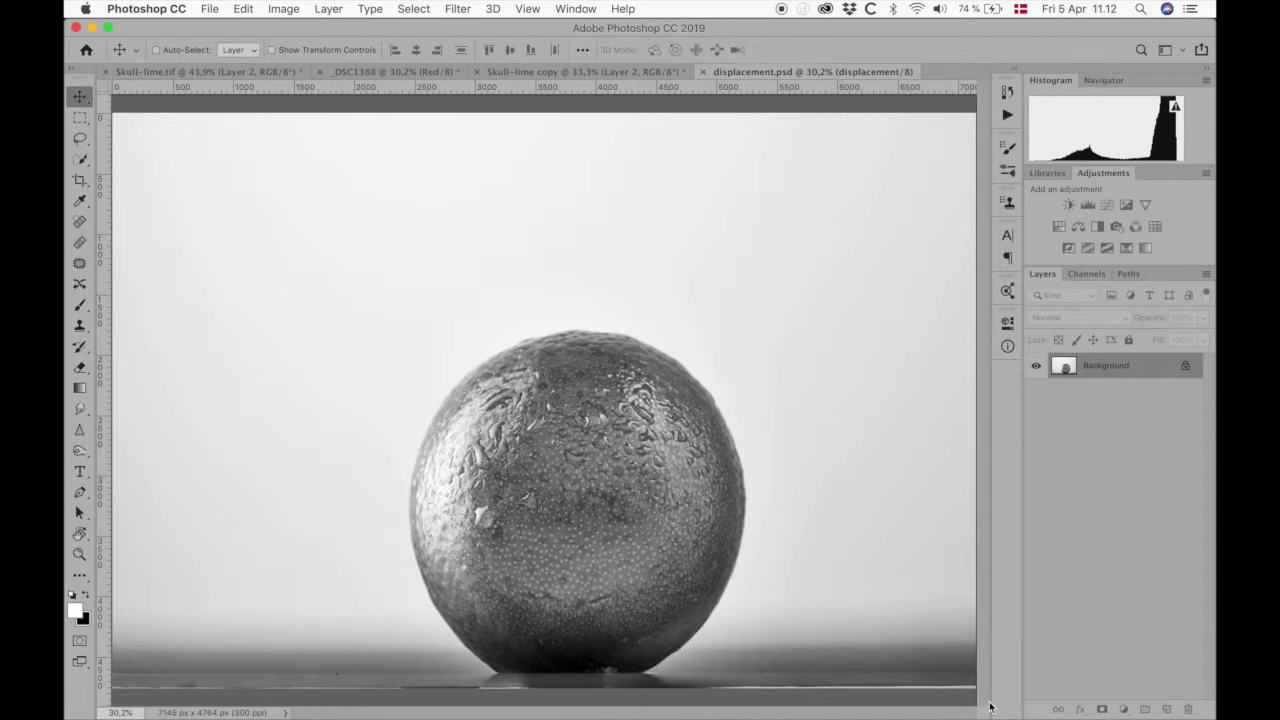
Return to the _DSC1388 lime photo, restore its full-colour RGB composite and display its layers
click(547, 72)
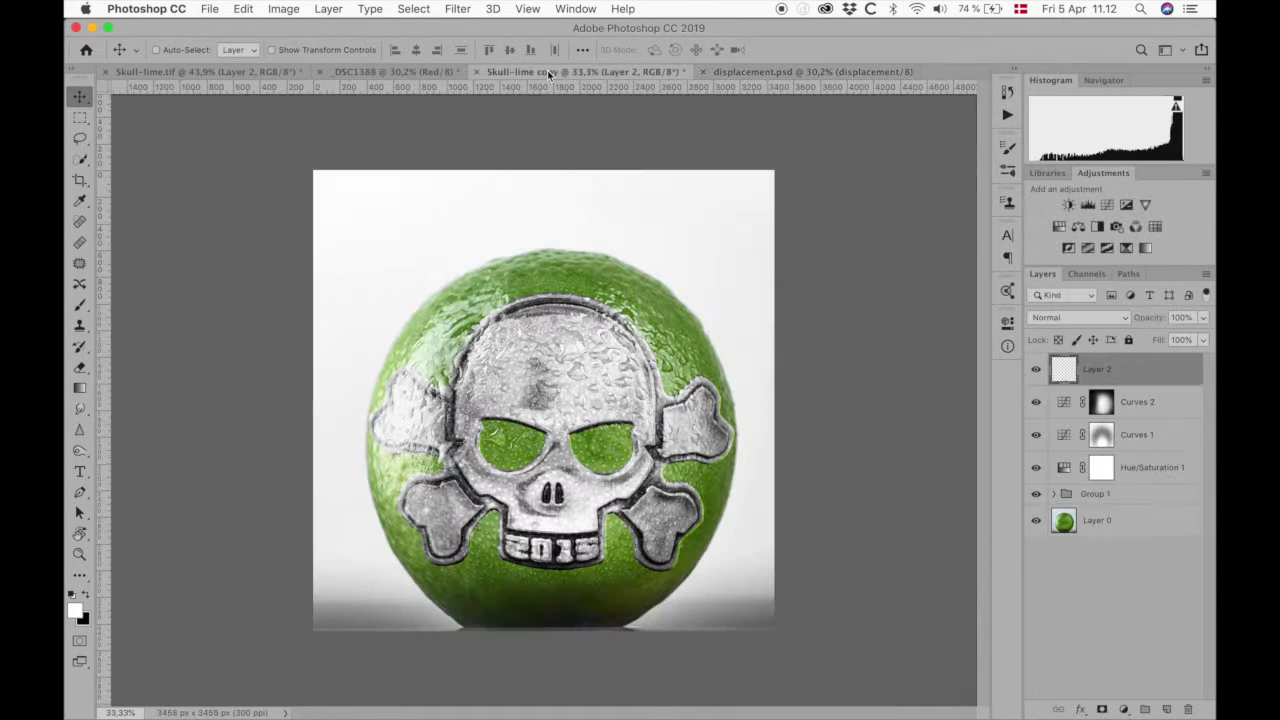
click(395, 71)
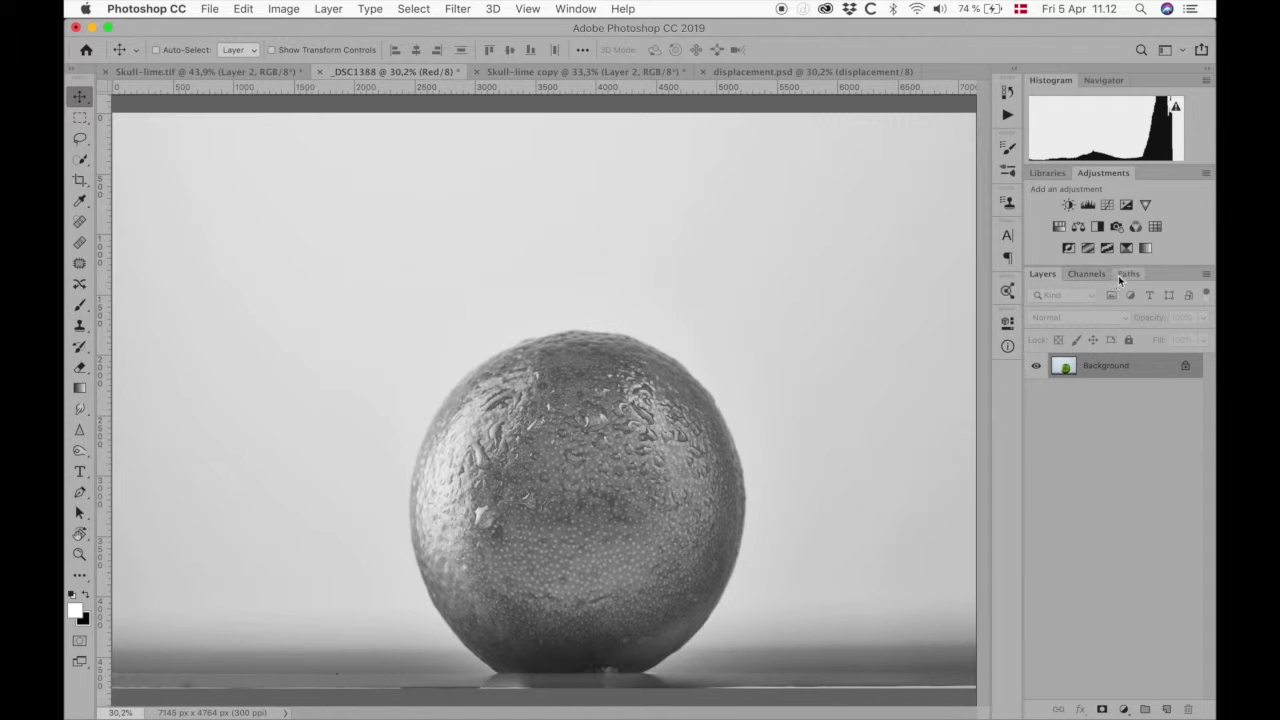
click(1090, 274)
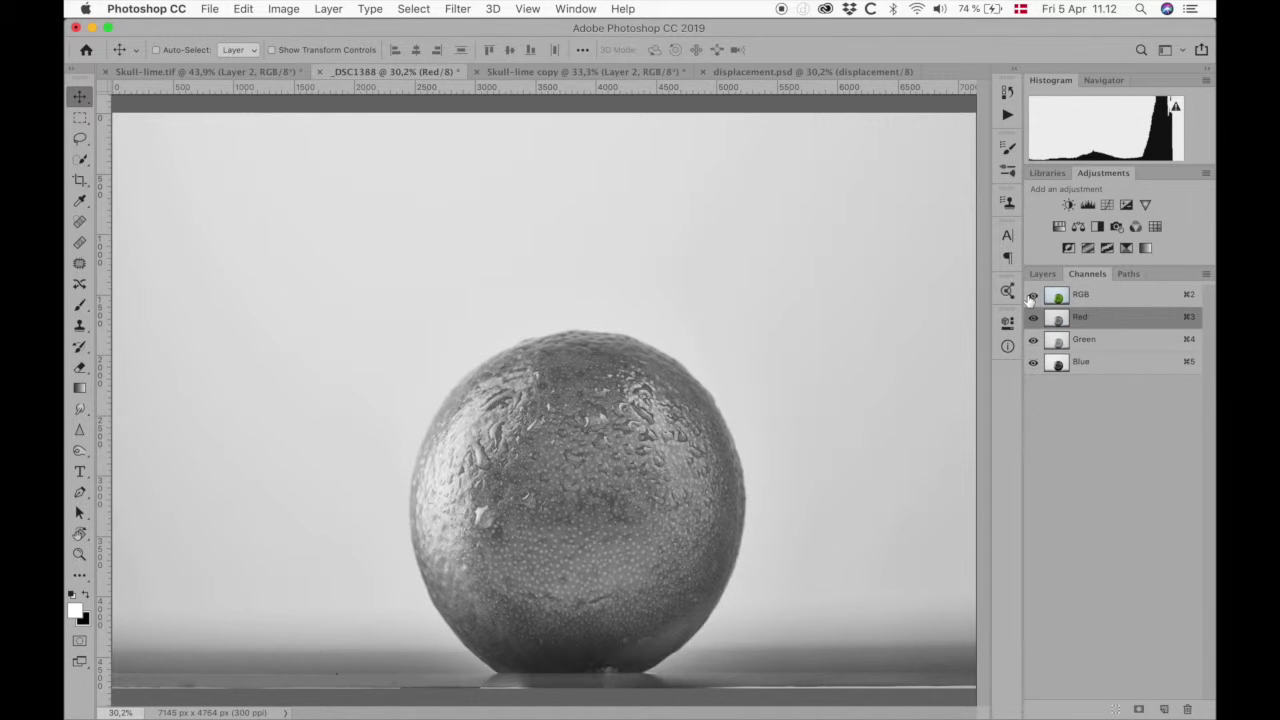
click(1033, 295)
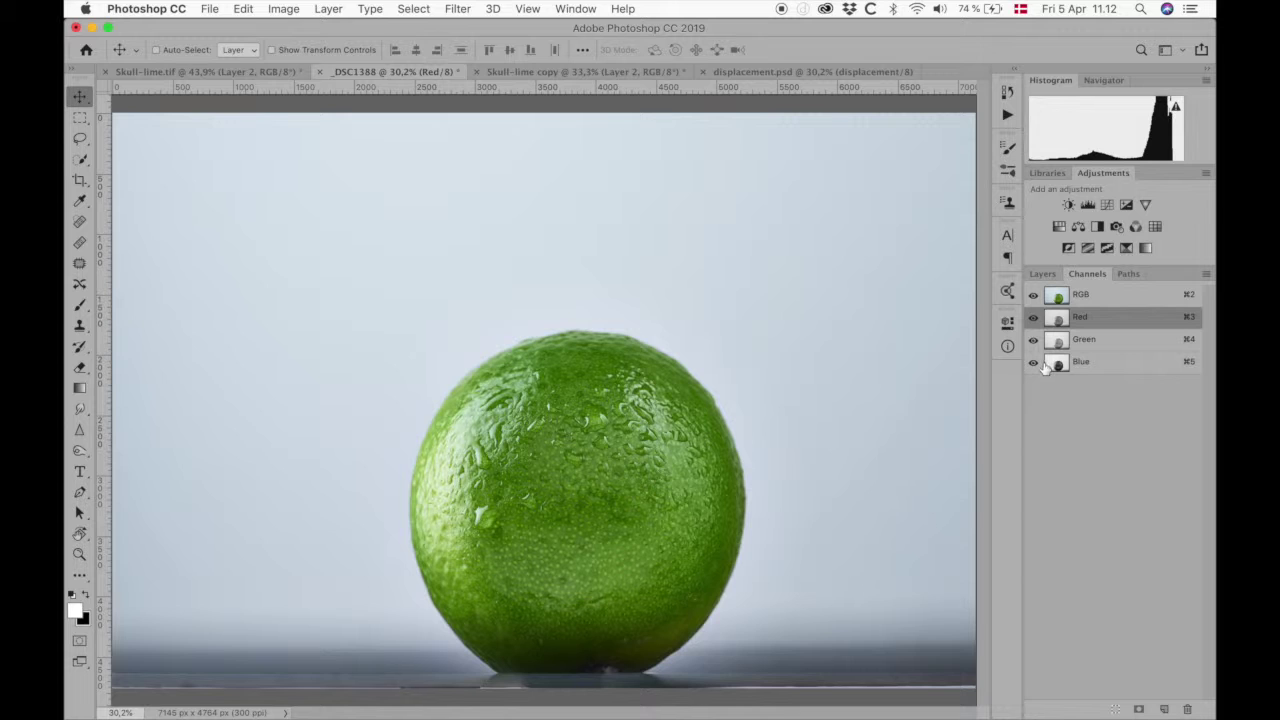
click(1043, 275)
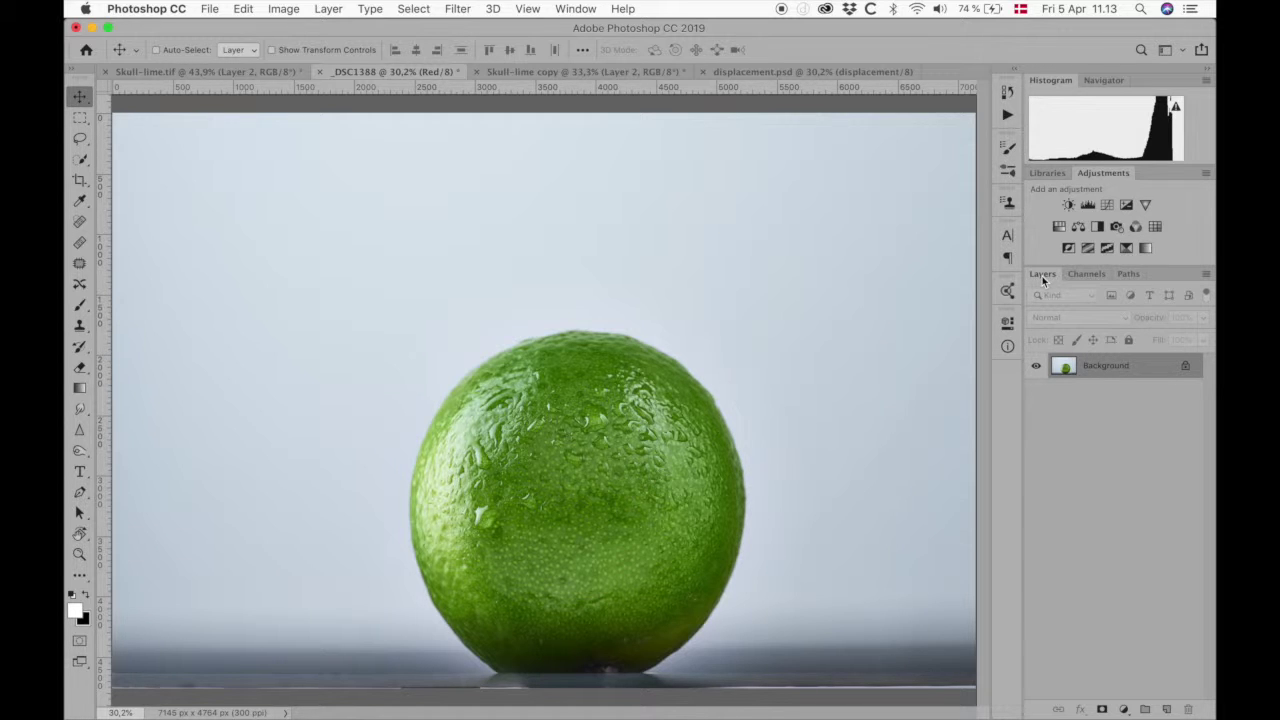
Switch to Finder and place the skull file _DSC1356.psd from the Capture folder into the lime photo
key(super+Tab)
key(super+Tab)
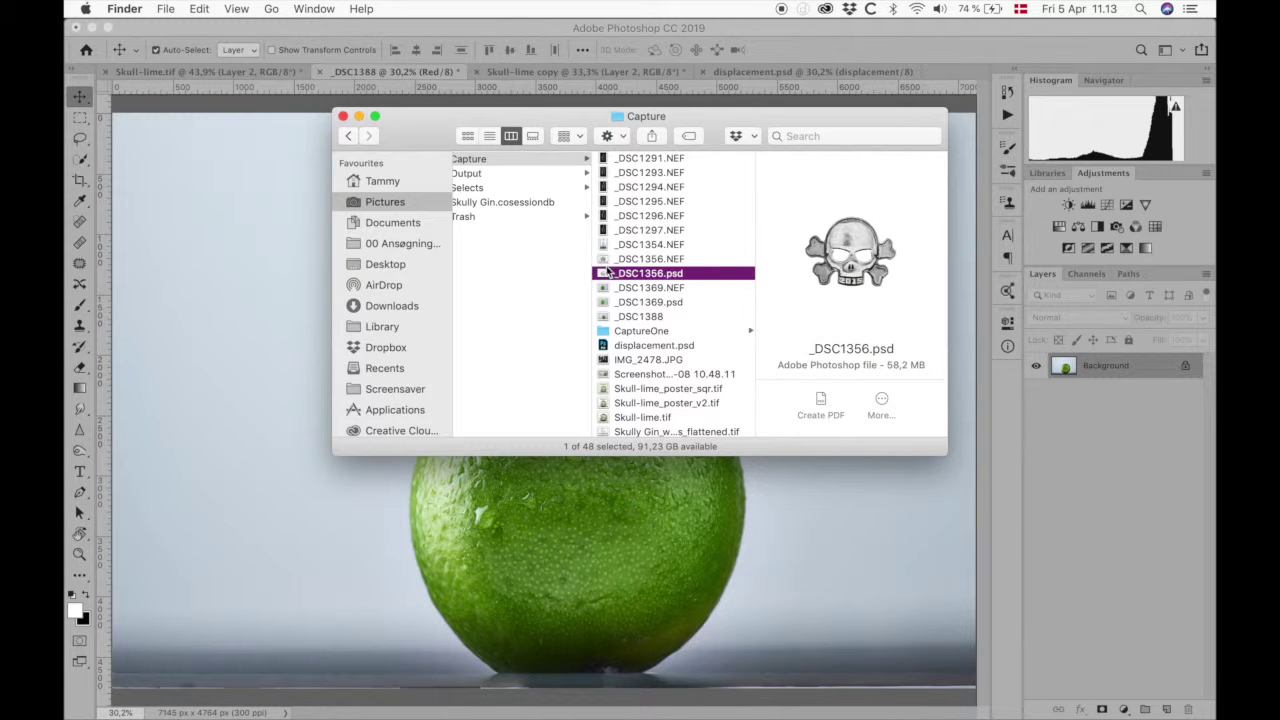
drag(608, 276, 560, 522)
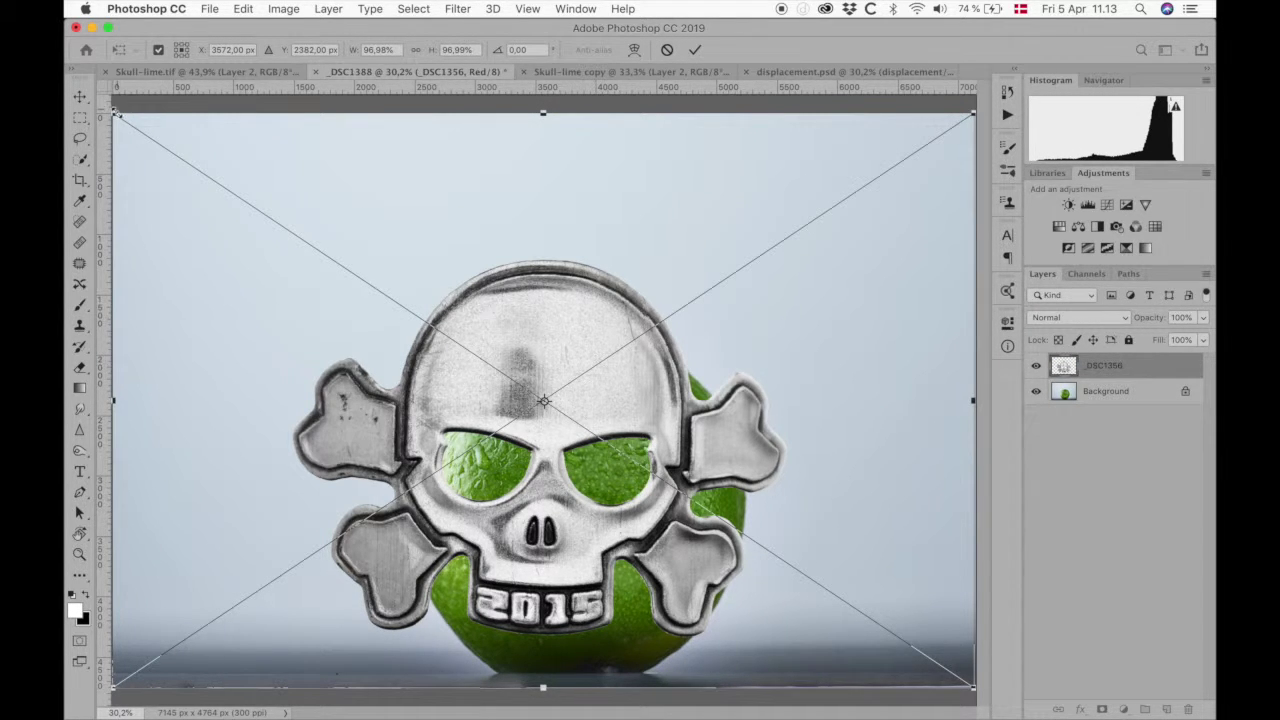
Scale the placed skull to about 64% and centre it on the lime so the crossbones fit within the fruit
drag(115, 116, 340, 306)
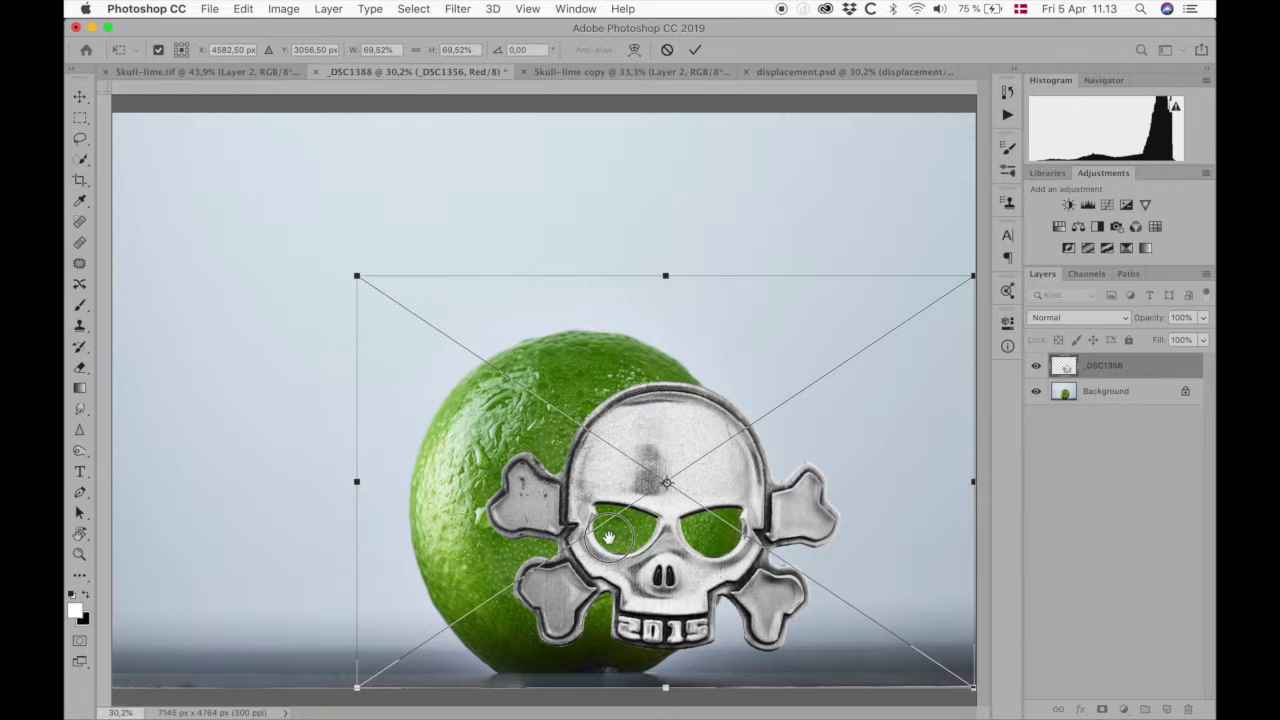
drag(528, 418, 444, 387)
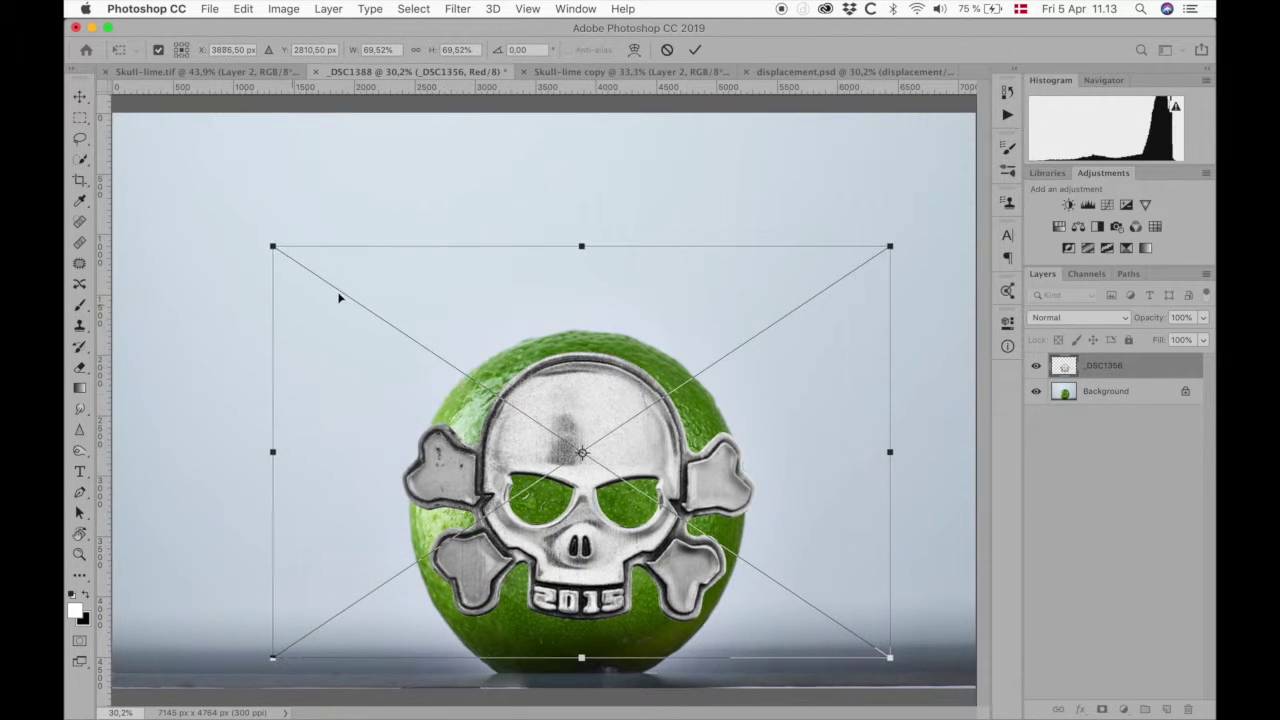
drag(578, 245, 581, 277)
drag(586, 414, 586, 402)
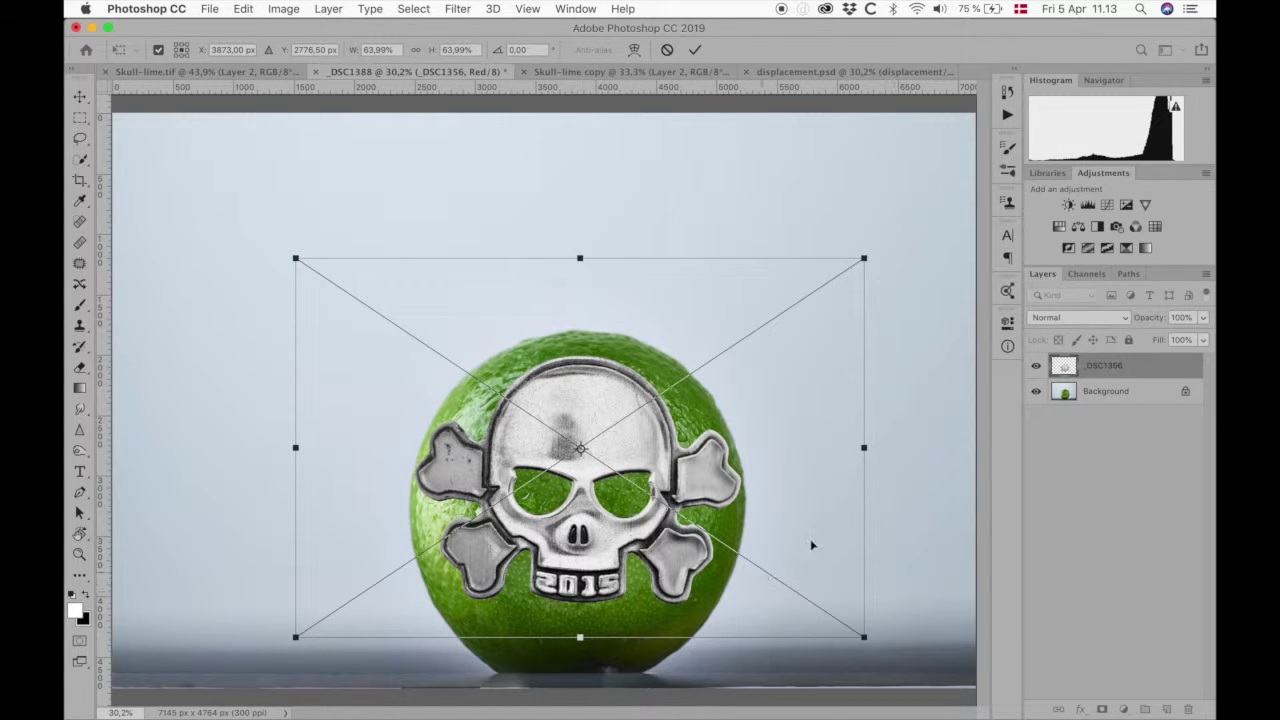
key(Return)
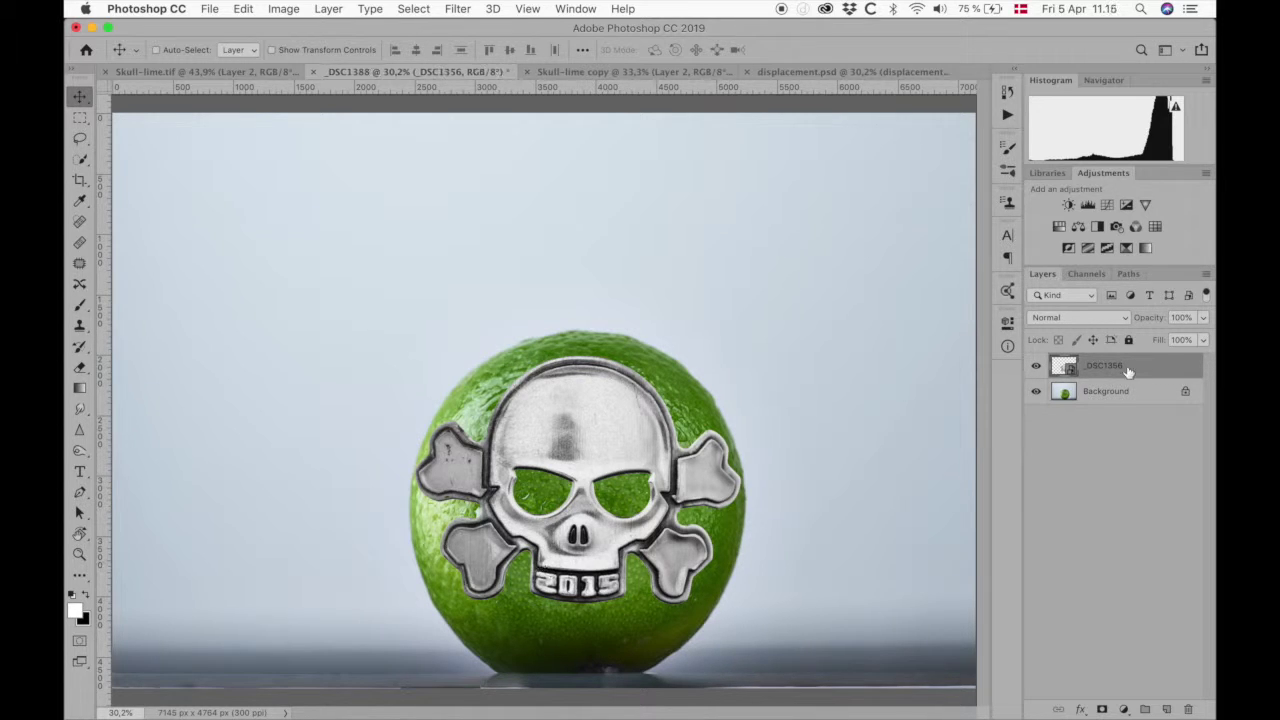
Apply the Displace filter to the skull layer at scale 10 both ways, using displacement.psd as the map, and set its blend mode to Overlay
click(462, 9)
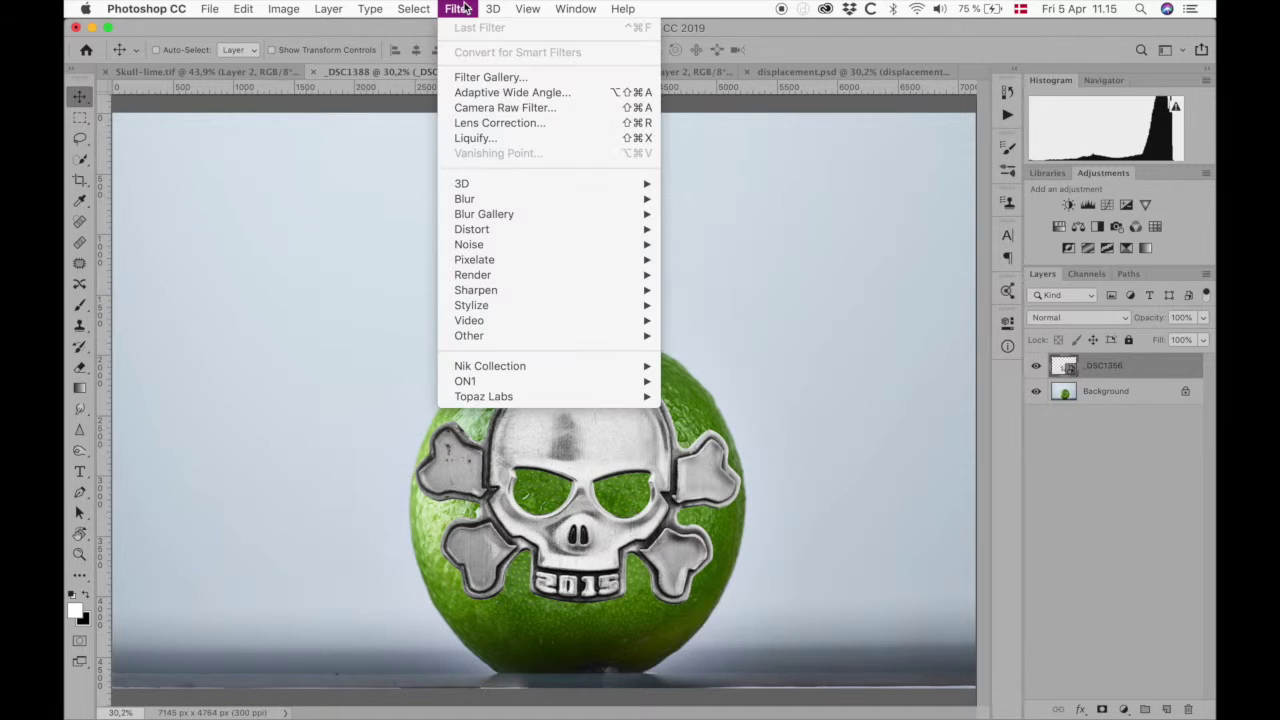
mouse_move(611, 236)
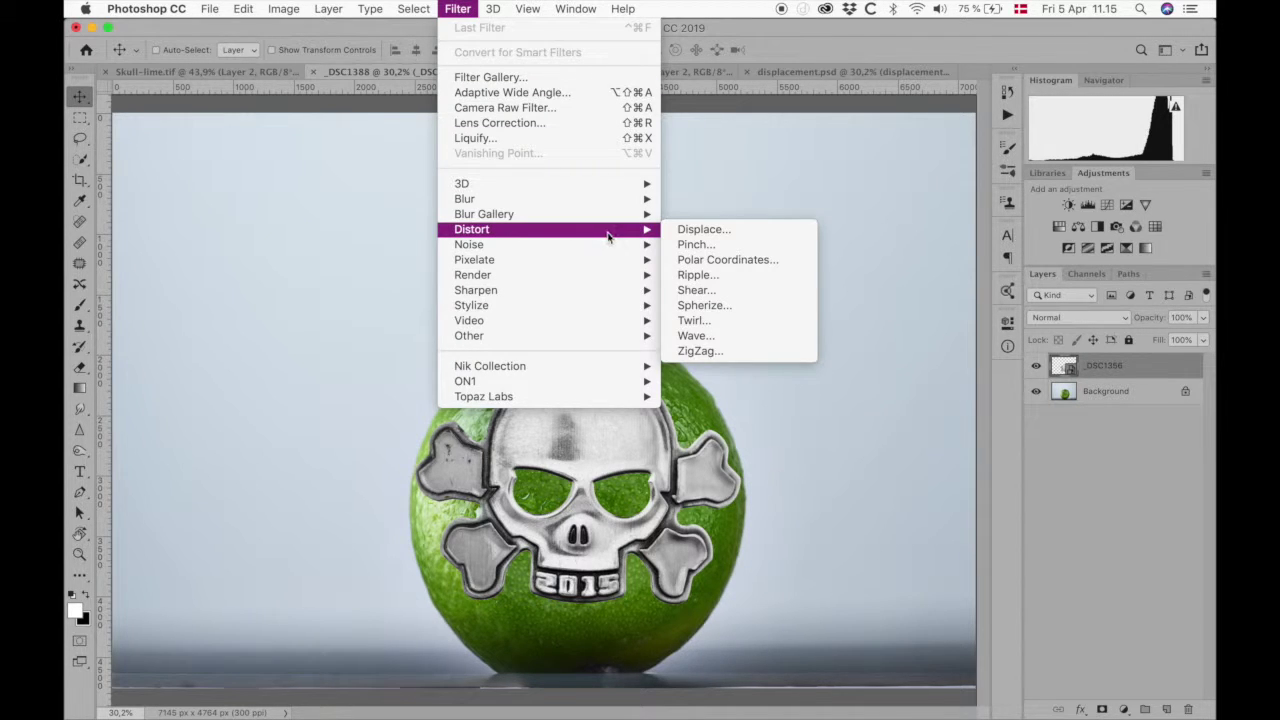
click(688, 232)
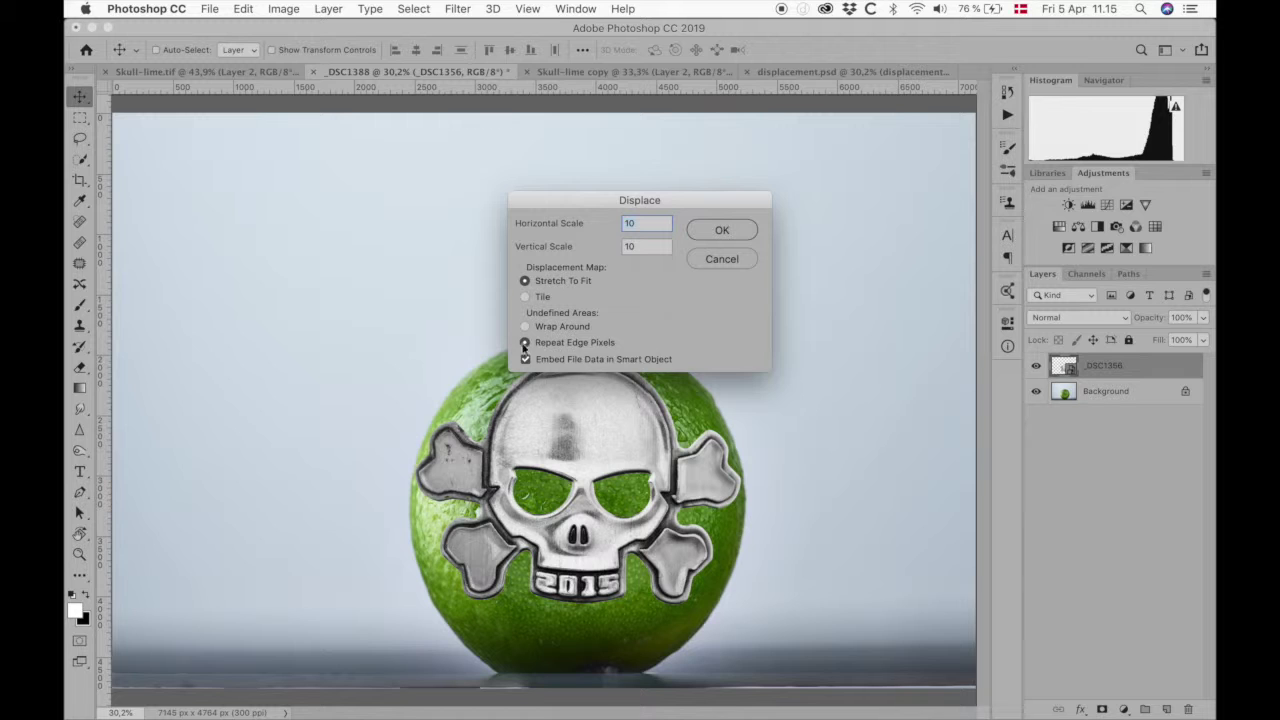
click(734, 230)
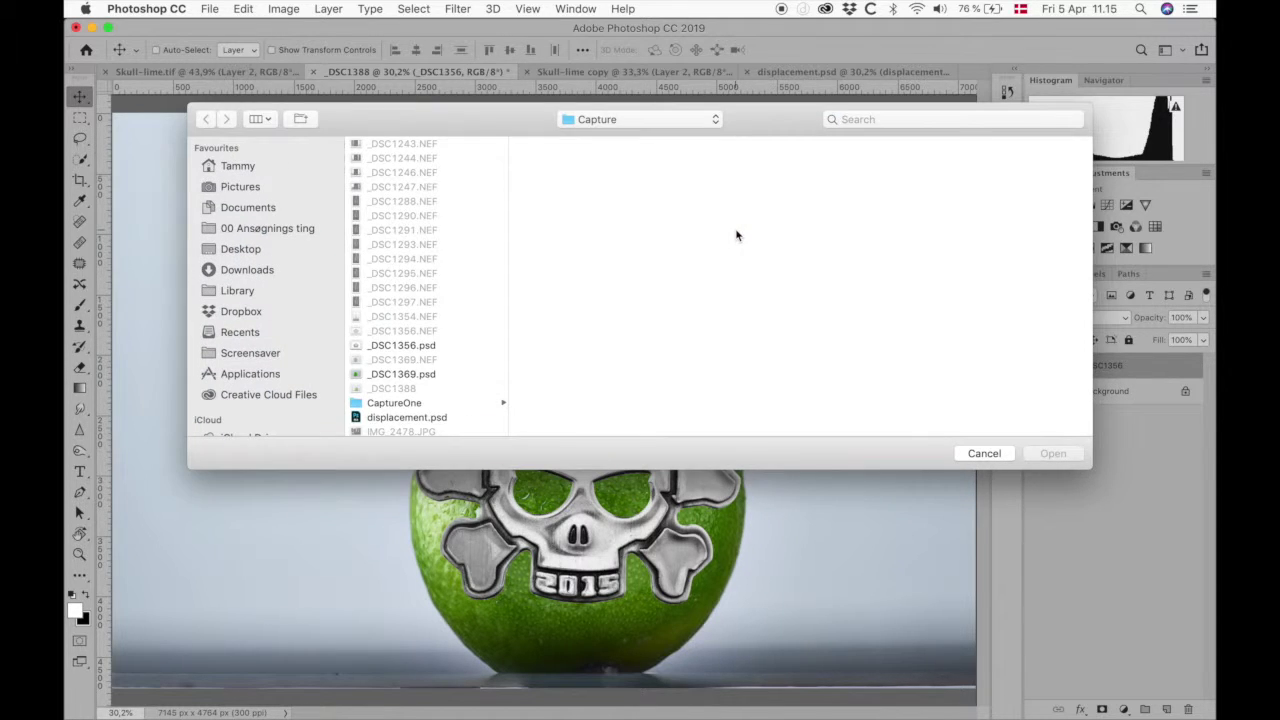
click(398, 418)
click(1053, 454)
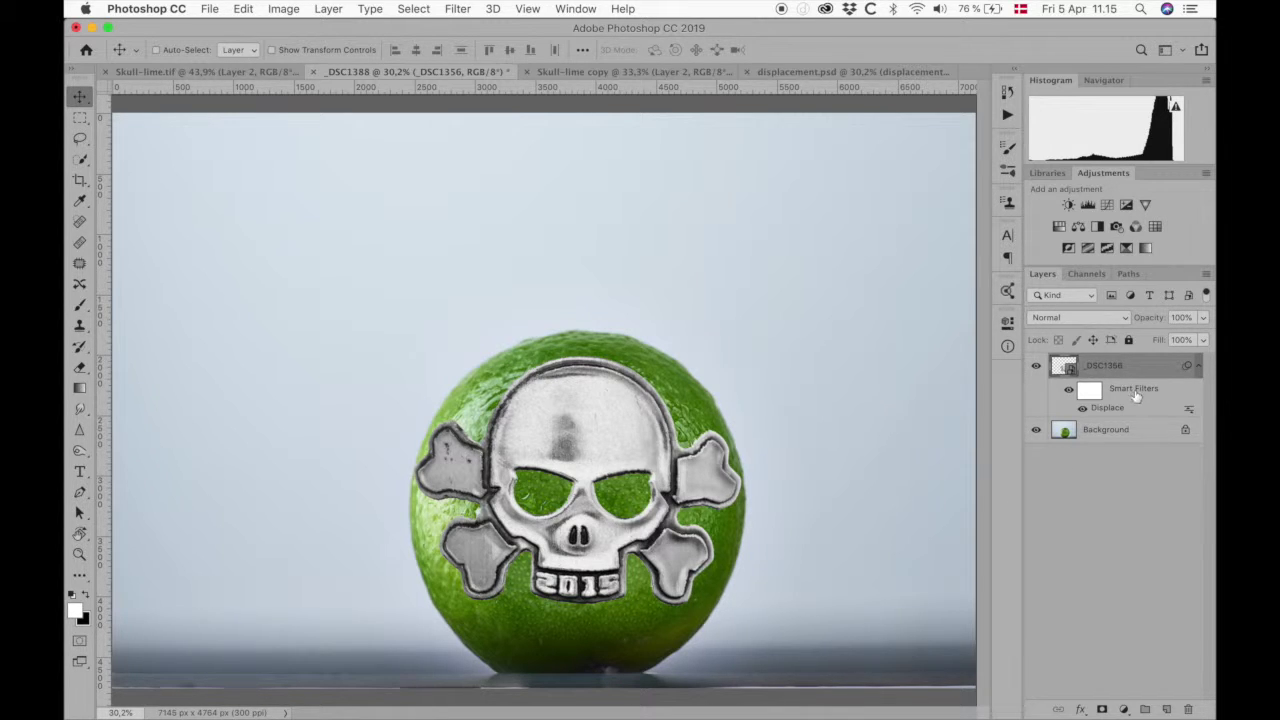
click(1085, 320)
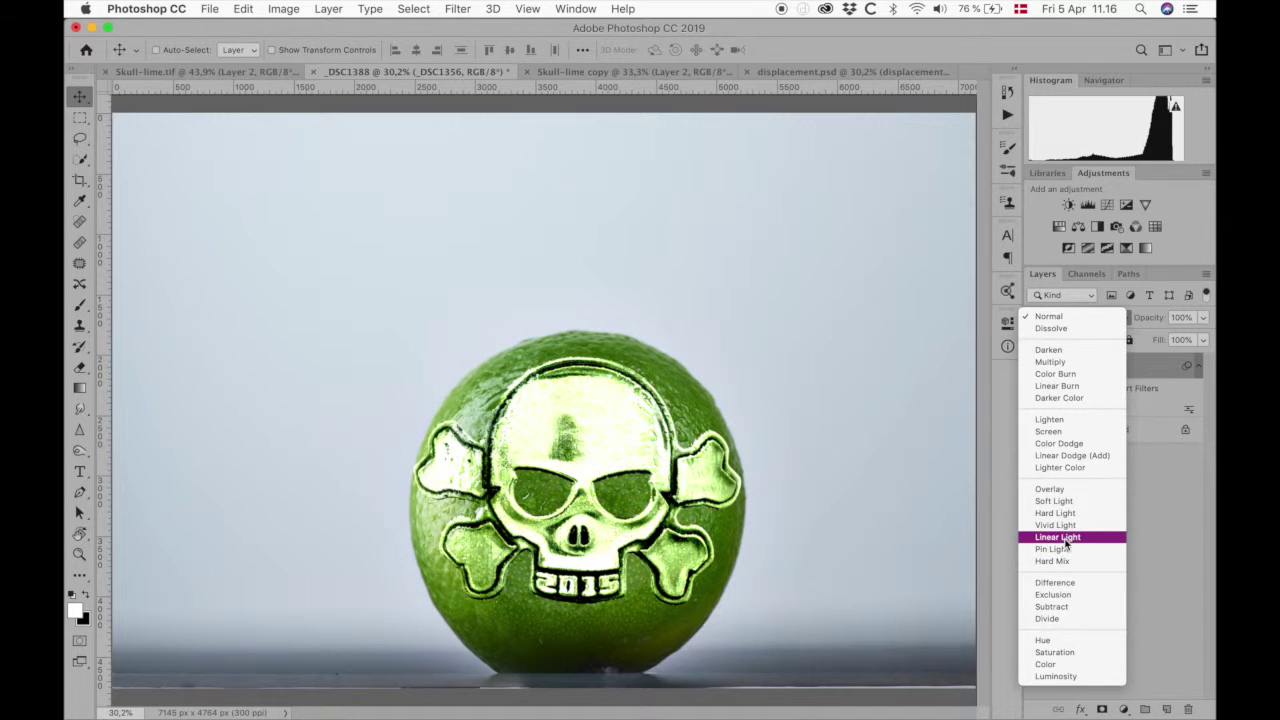
click(1049, 490)
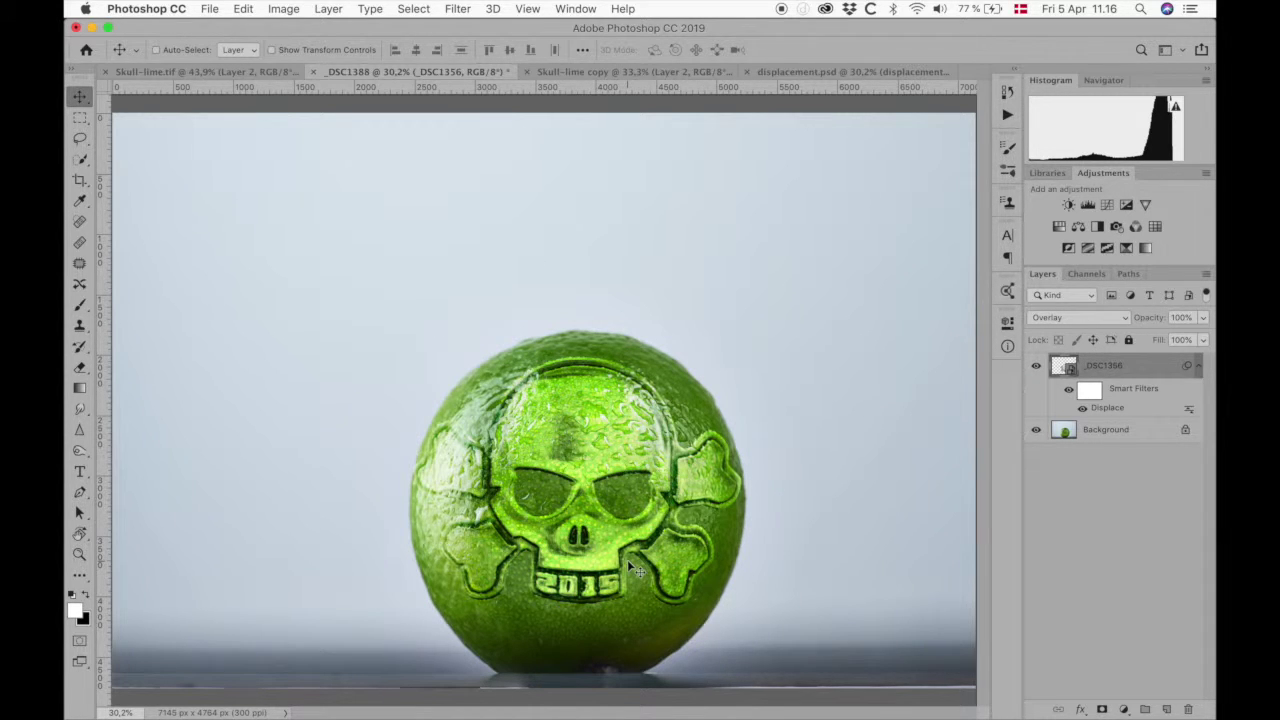
key(super+Tab)
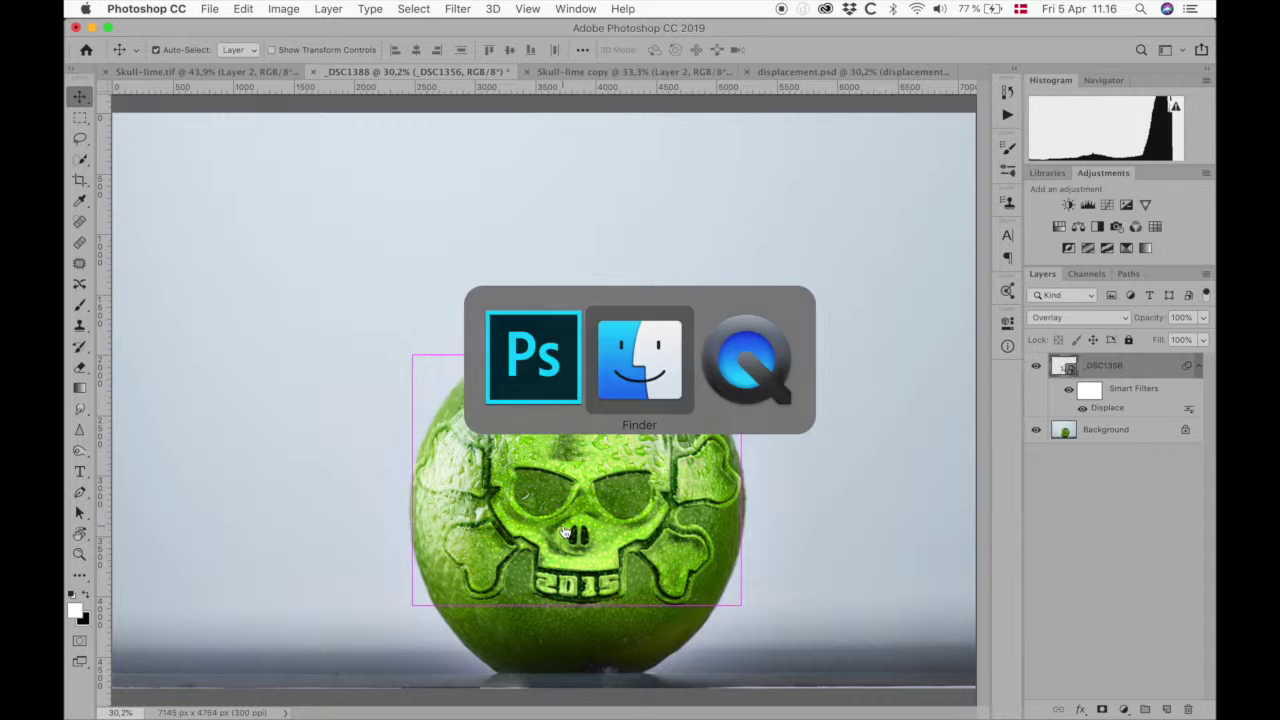
drag(605, 273, 548, 524)
drag(116, 116, 258, 292)
drag(636, 532, 587, 511)
key(Escape)
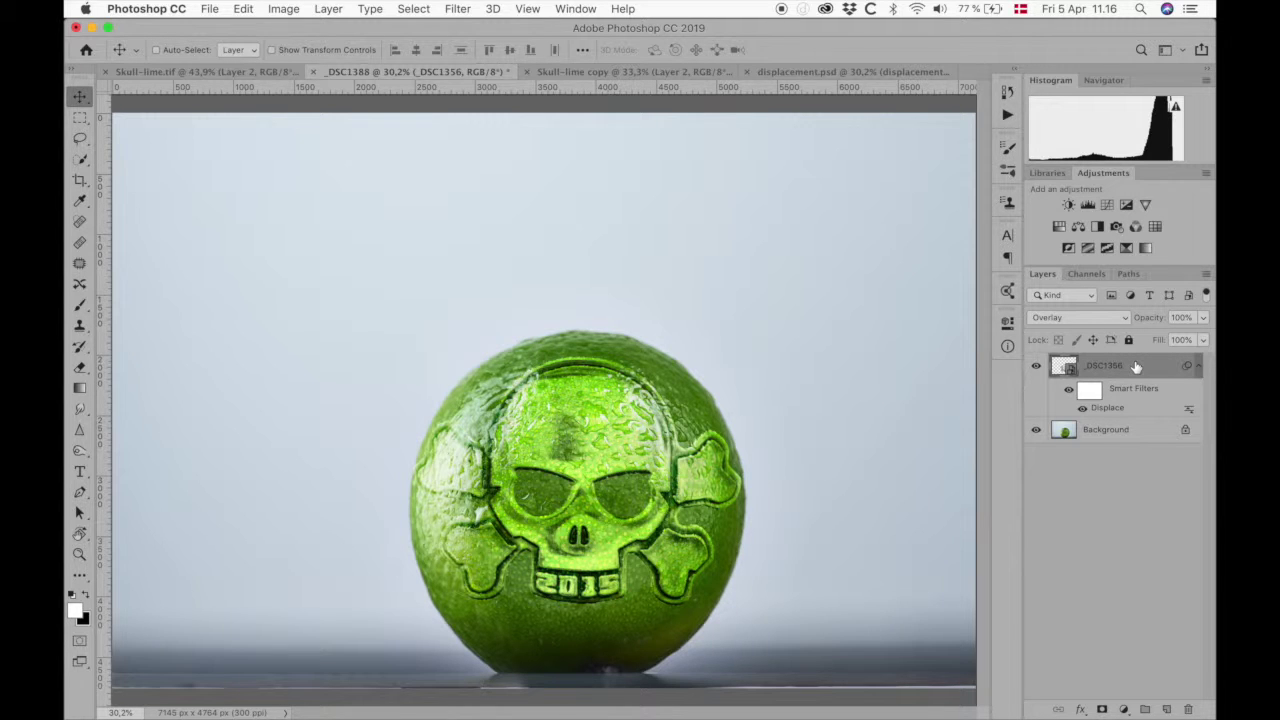
Duplicate the displaced skull layer and clear the smart filters from the copy
key(super+j)
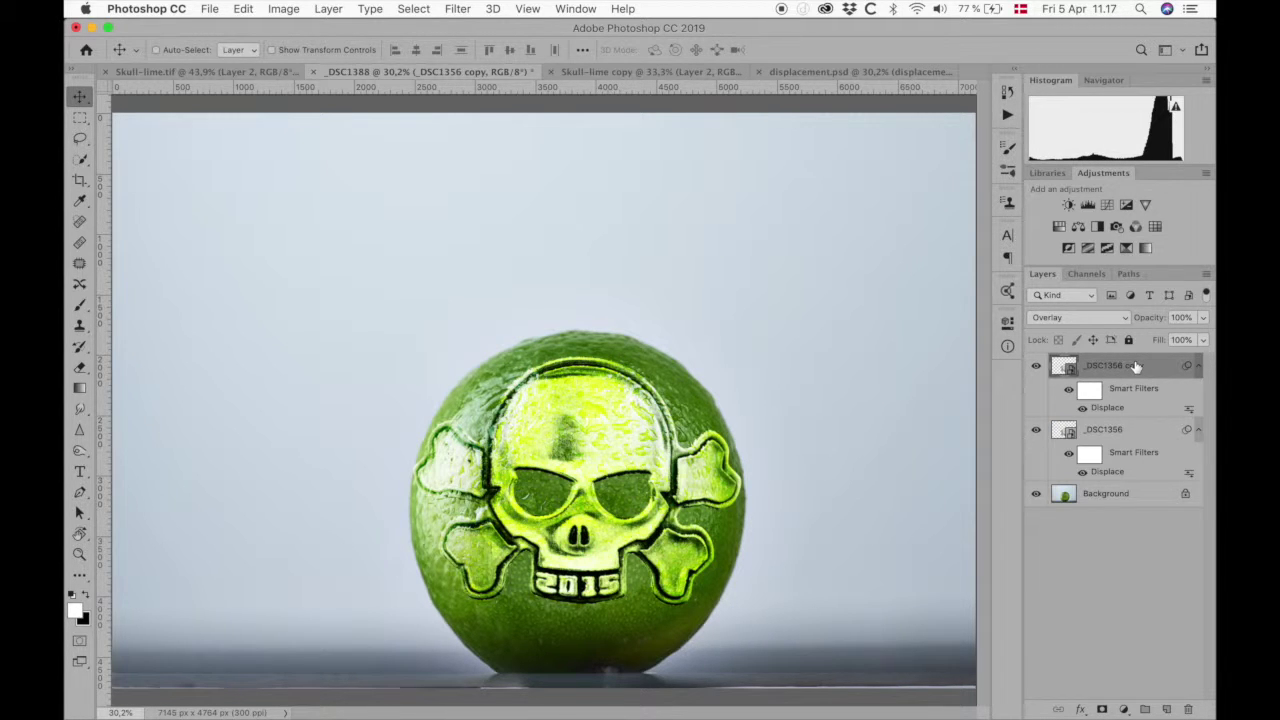
right_click(1185, 394)
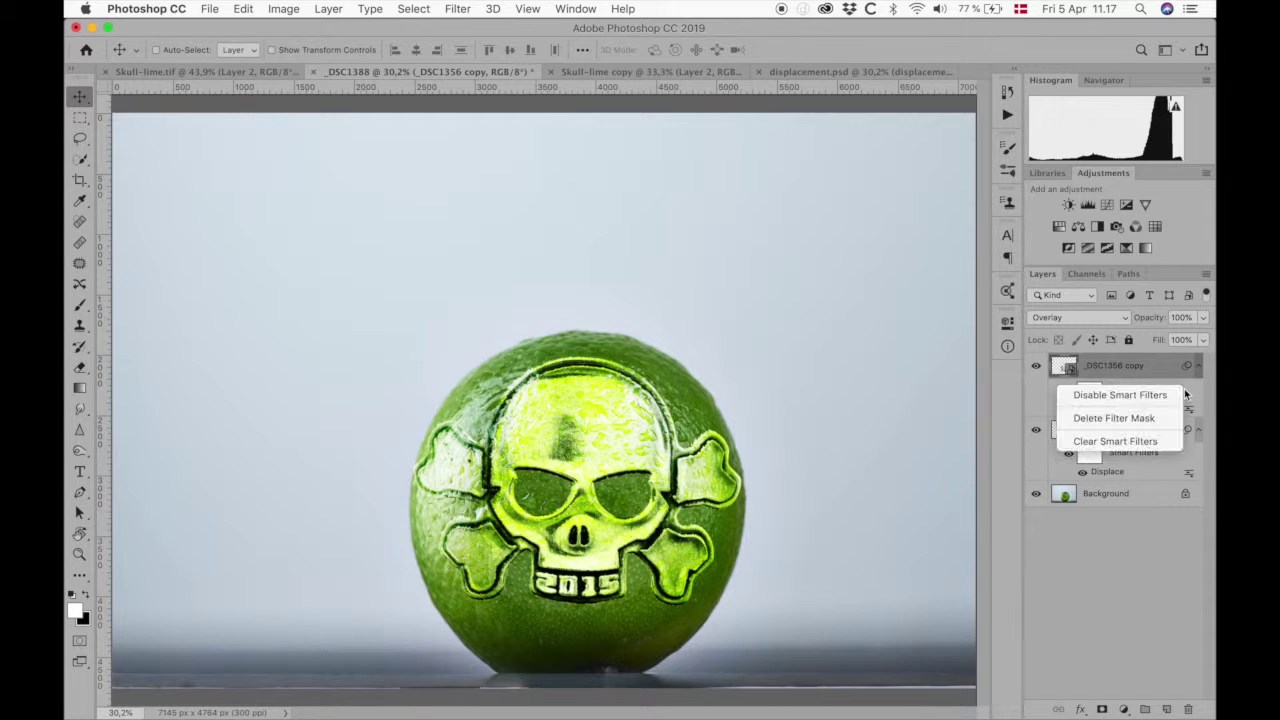
click(1111, 441)
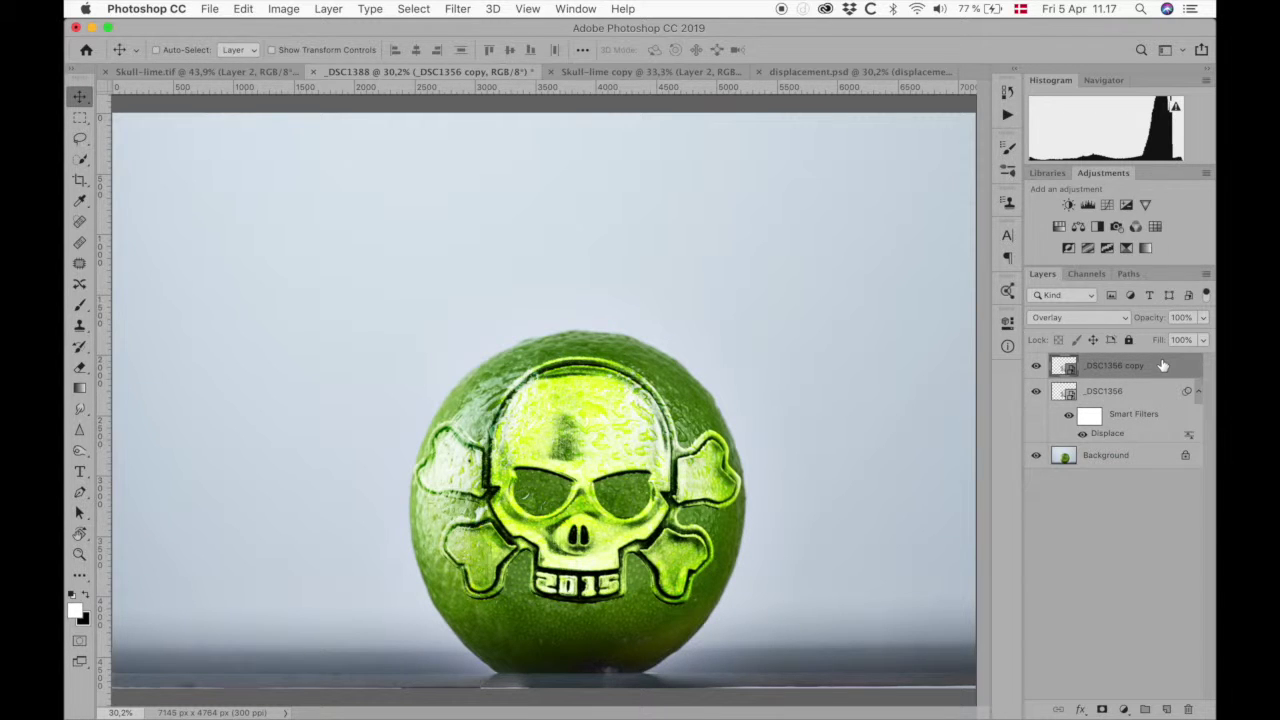
Compare the skull with and without the displaced layer, and set the copy's blend mode to Color
click(1036, 391)
click(1036, 391)
click(1067, 318)
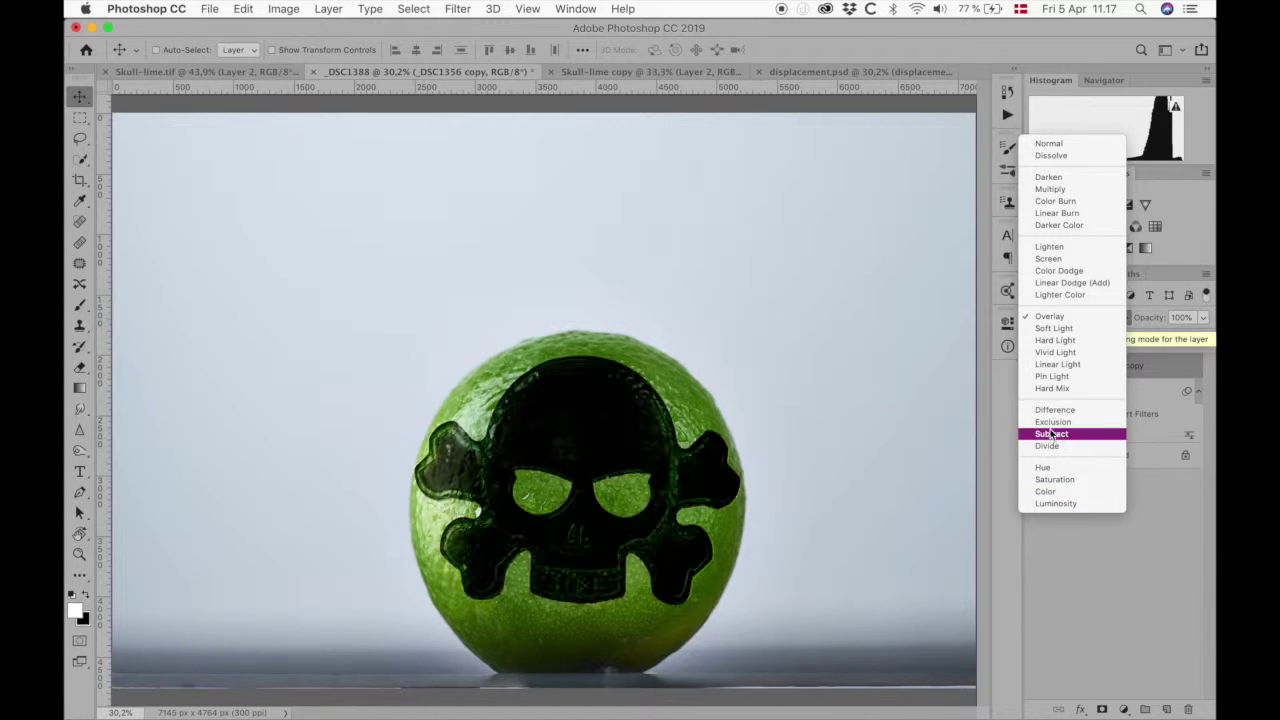
click(1054, 492)
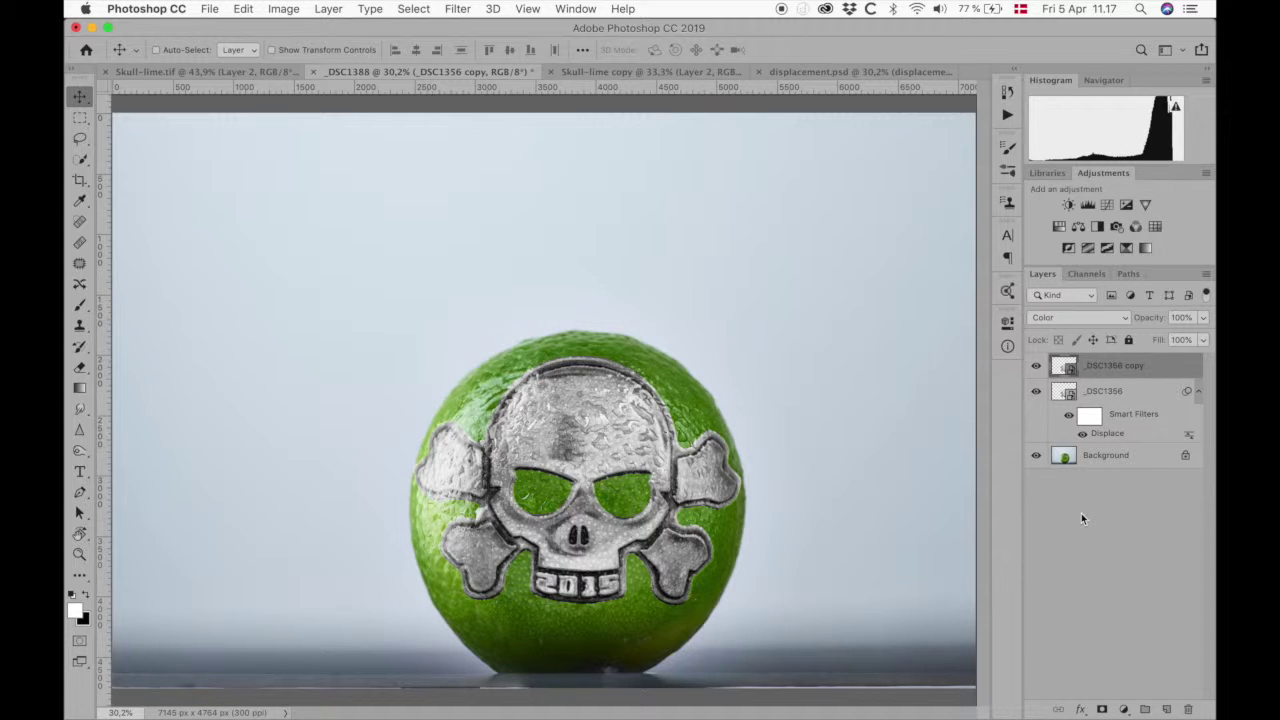
Switch to Skull-lime.tif and hide Layer 2, both Curves adjustments and the Hue/Saturation adjustment to examine the unretouched composite
click(224, 70)
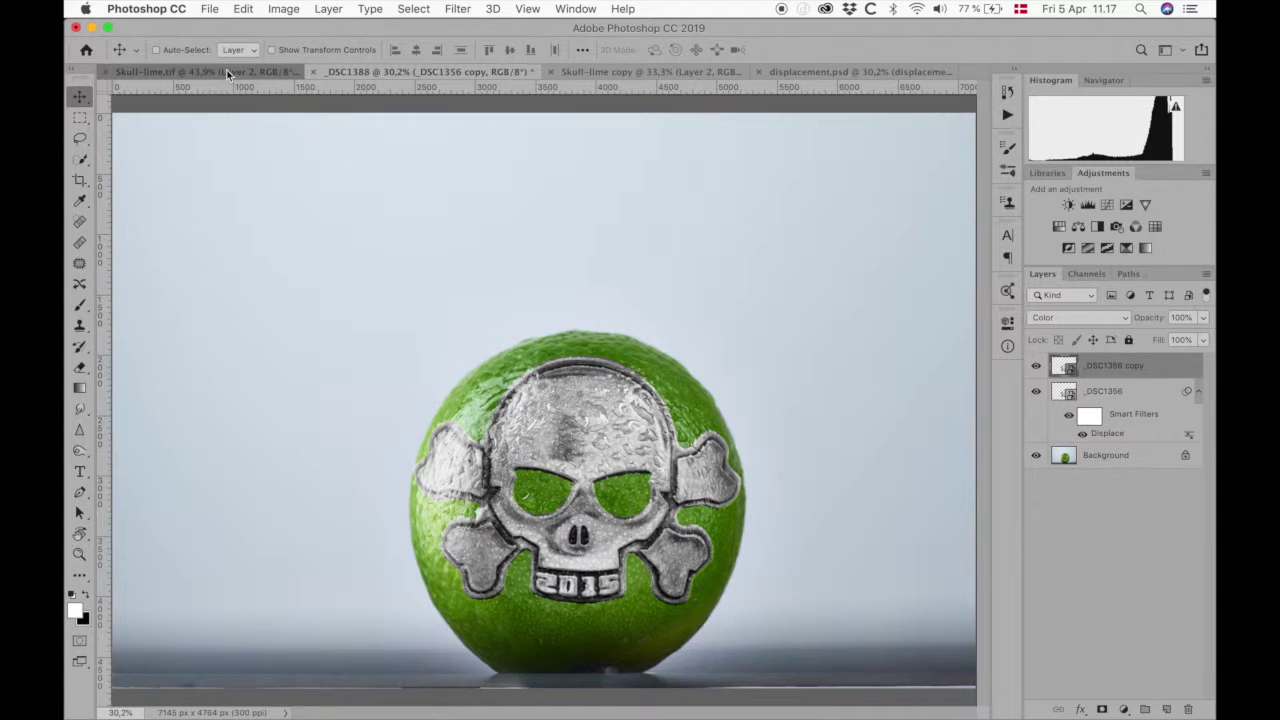
click(1036, 370)
drag(1036, 372, 1036, 470)
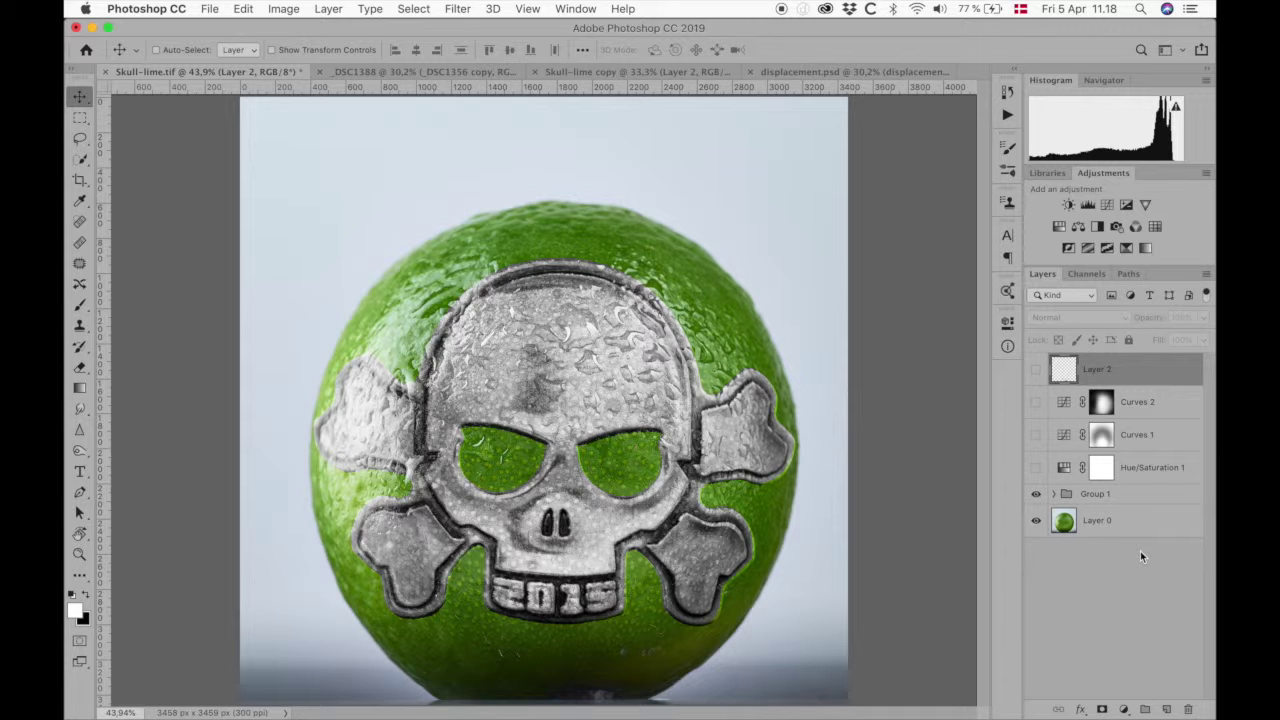
click(470, 71)
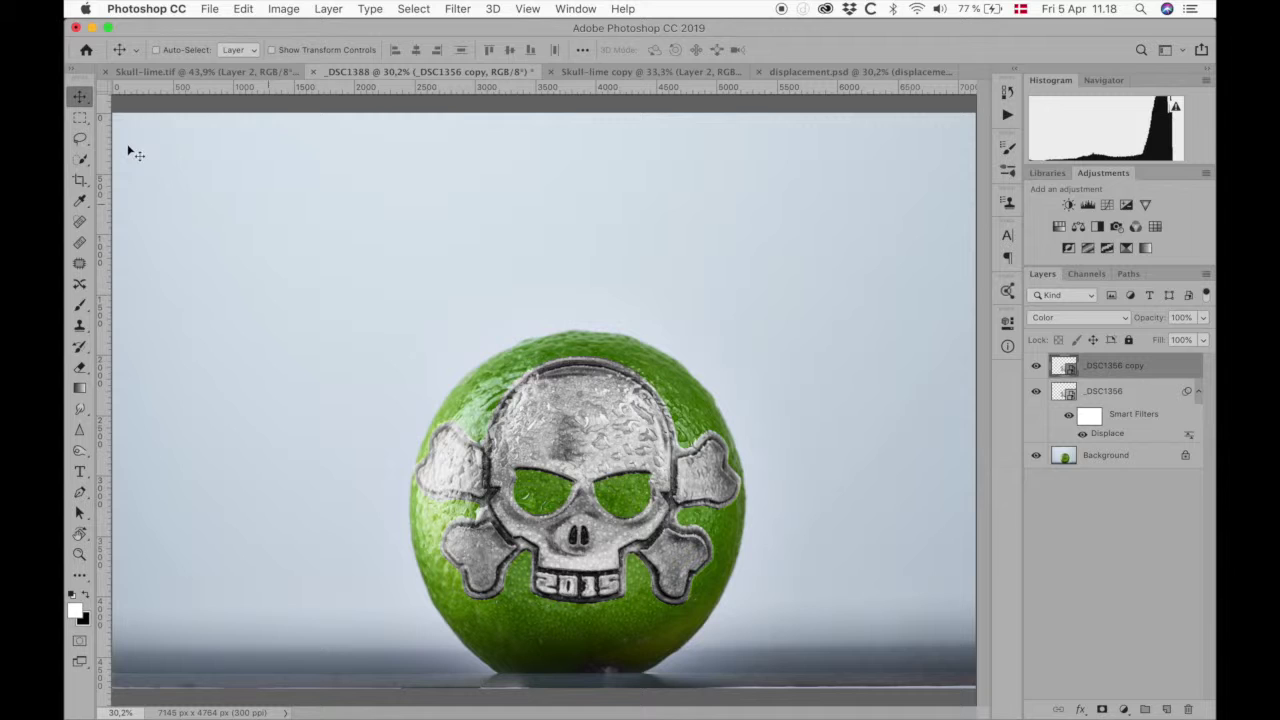
click(80, 180)
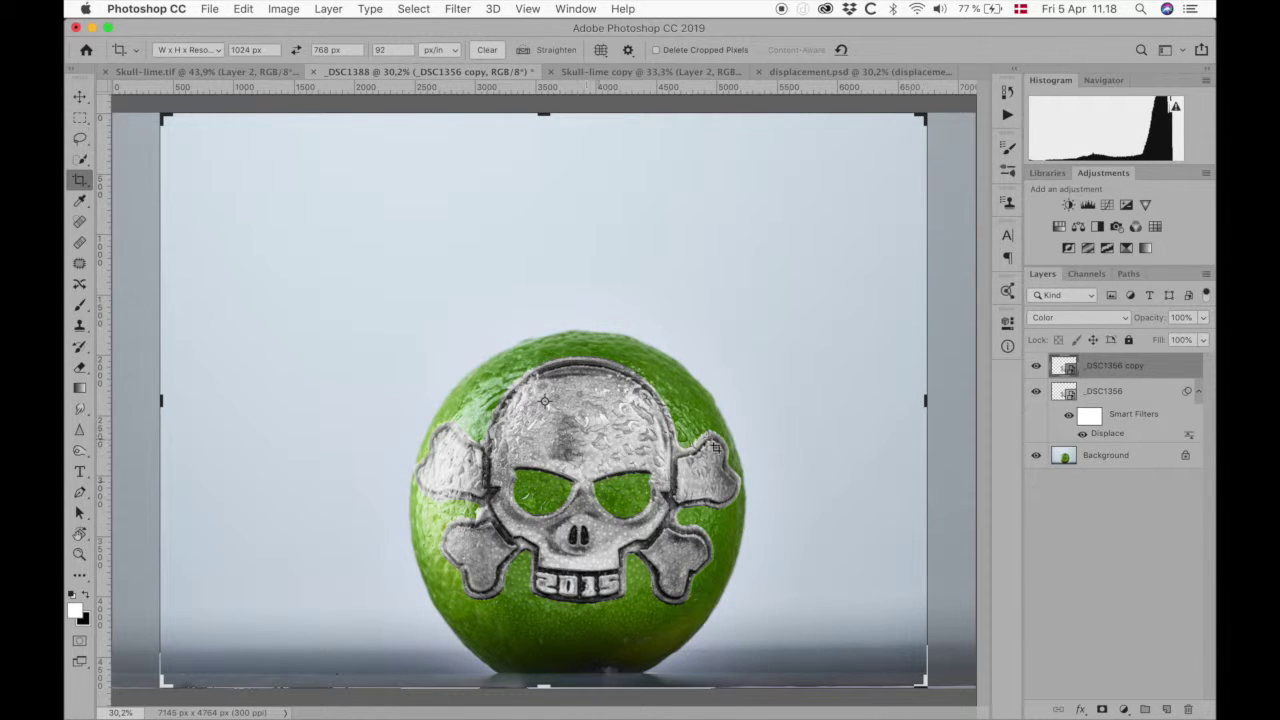
click(240, 78)
click(82, 100)
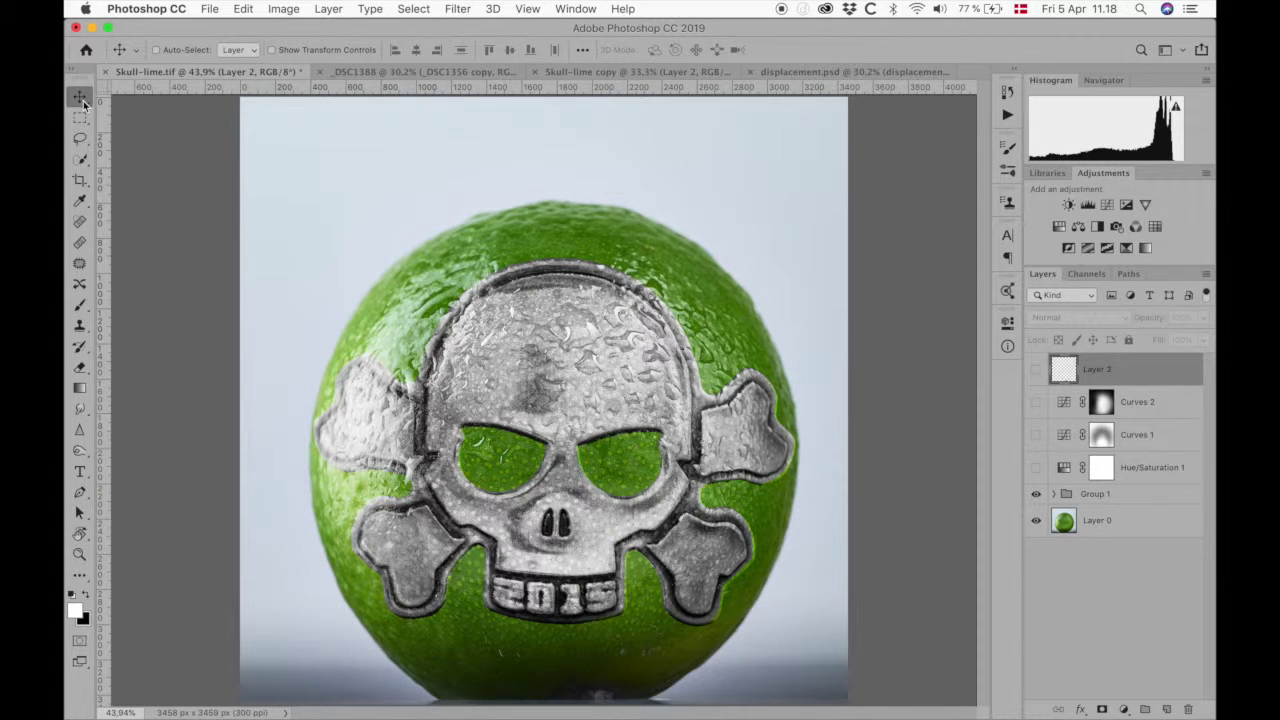
Show Hue/Saturation 1, Curves 1, Curves 2 and Layer 2 one at a time to examine each layer's effect
click(1036, 468)
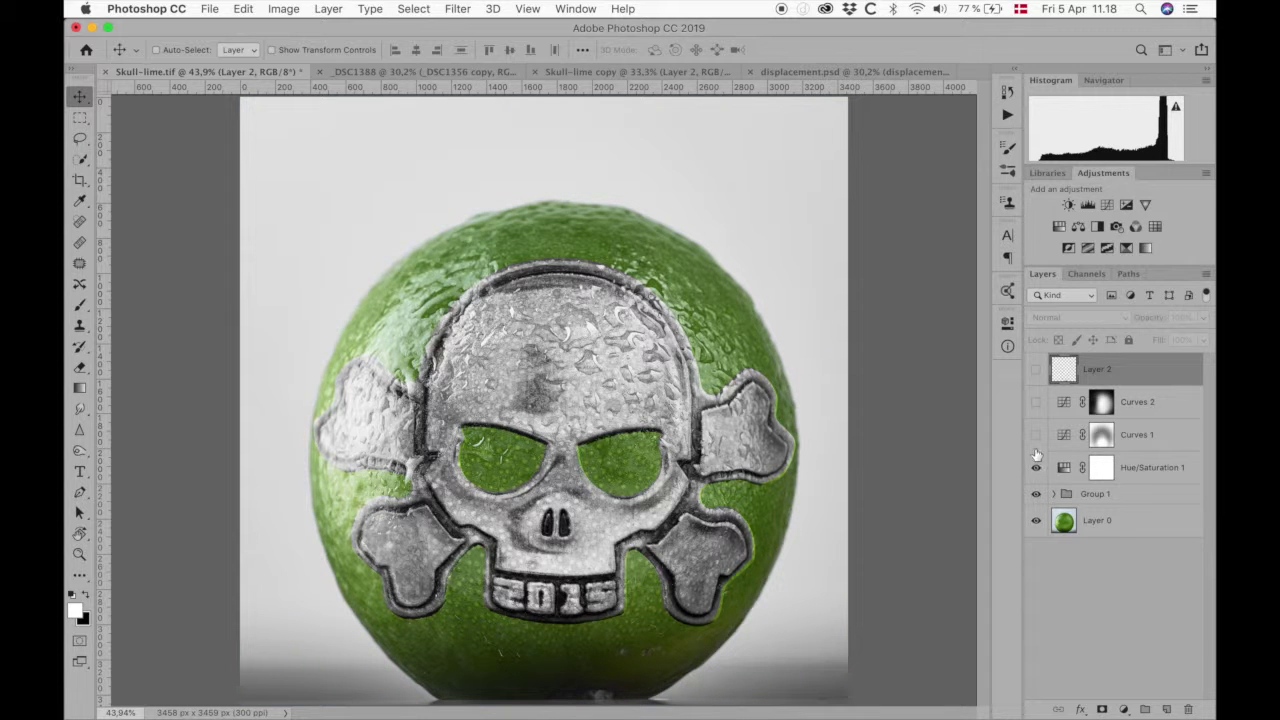
click(1036, 436)
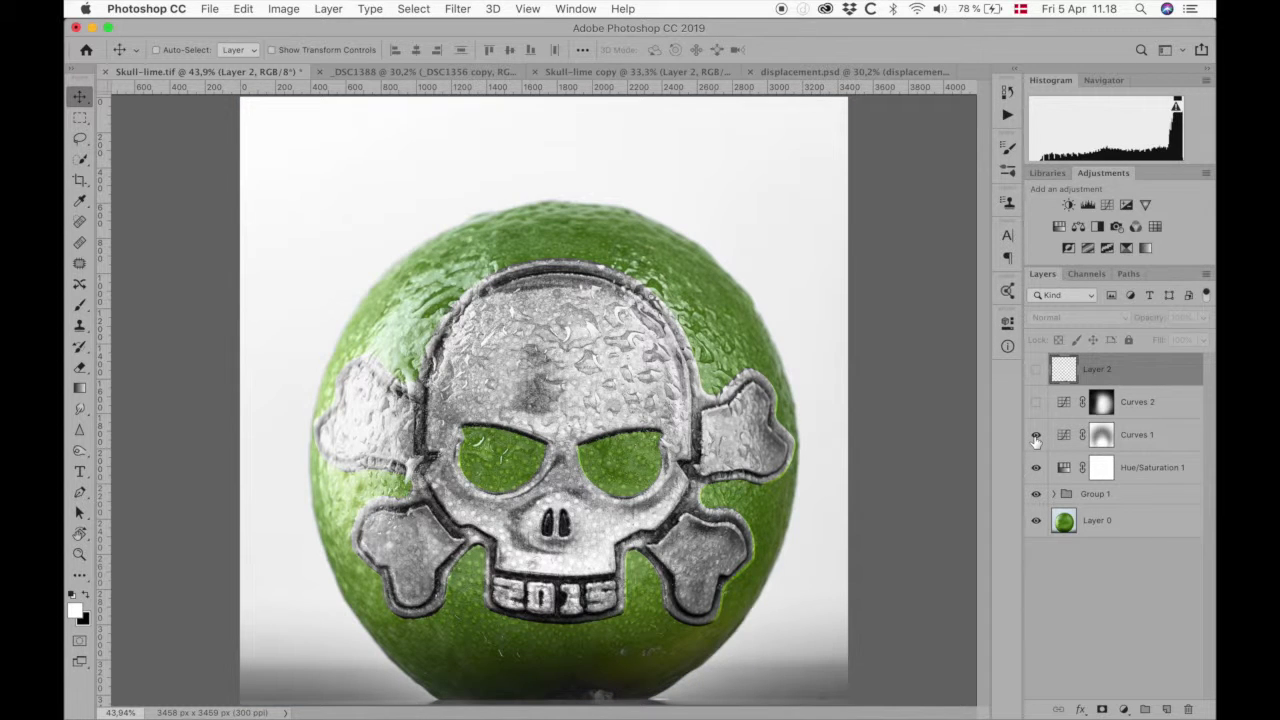
click(1036, 402)
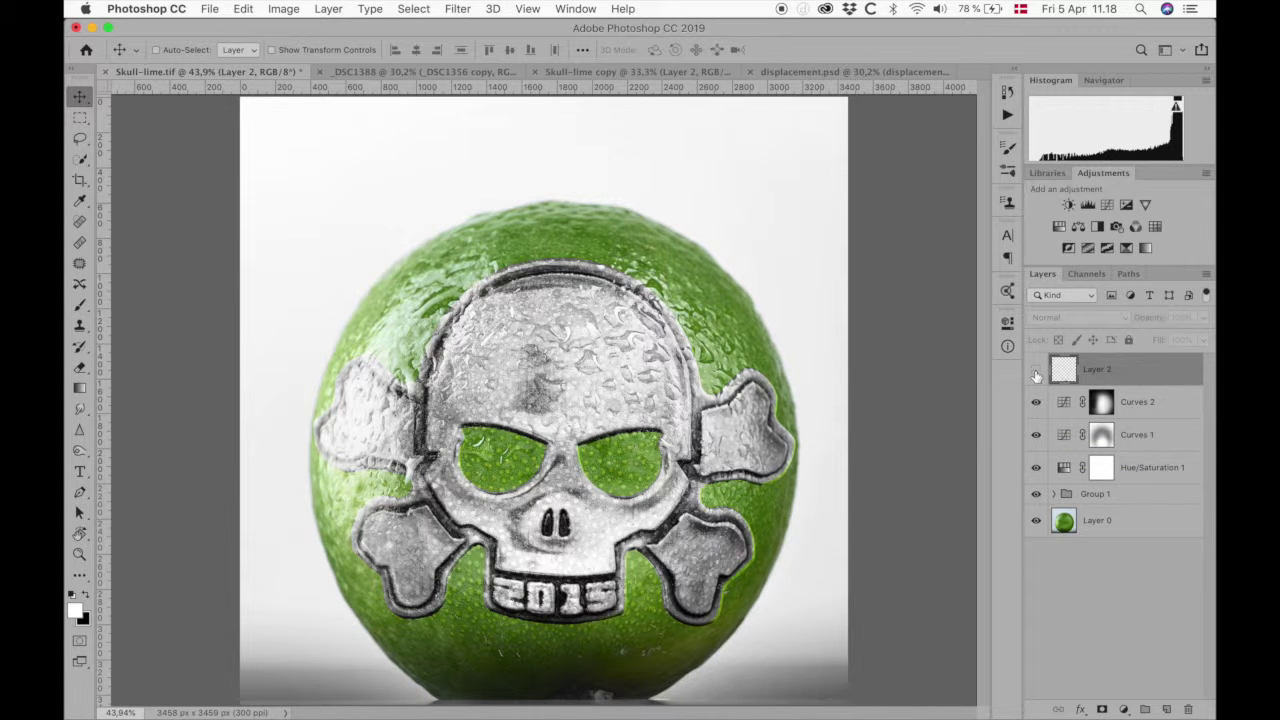
click(1036, 369)
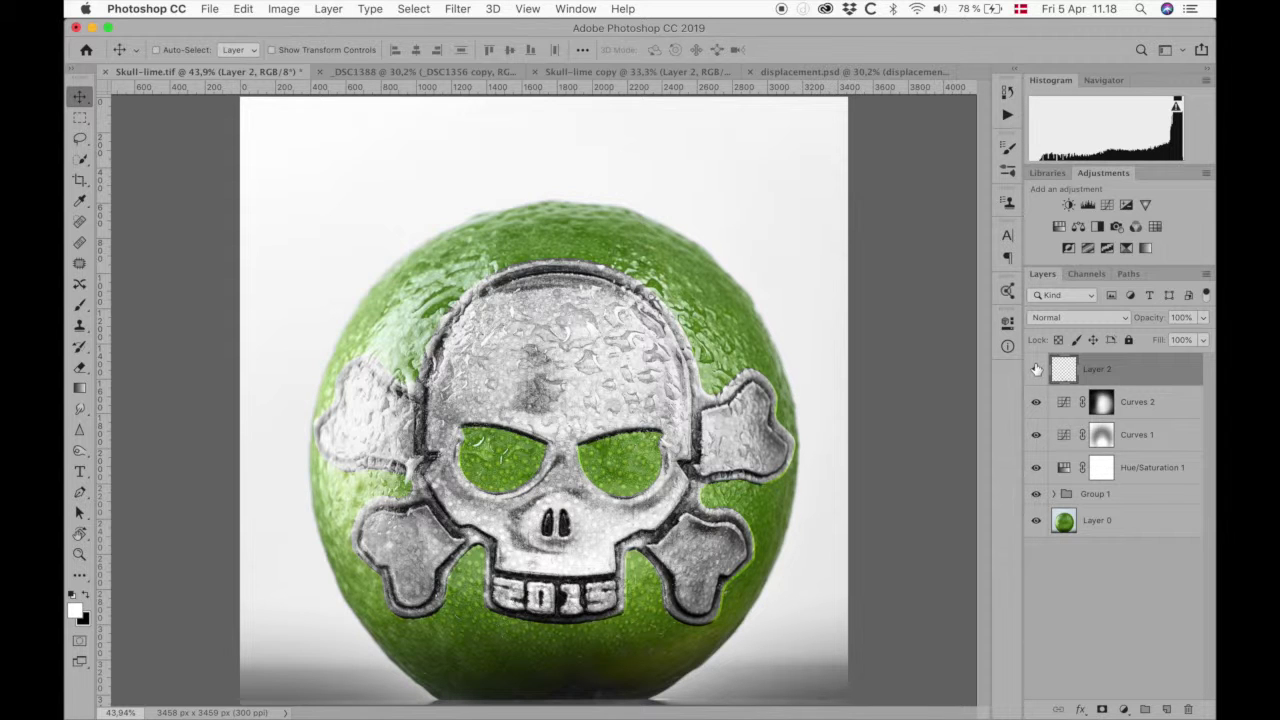